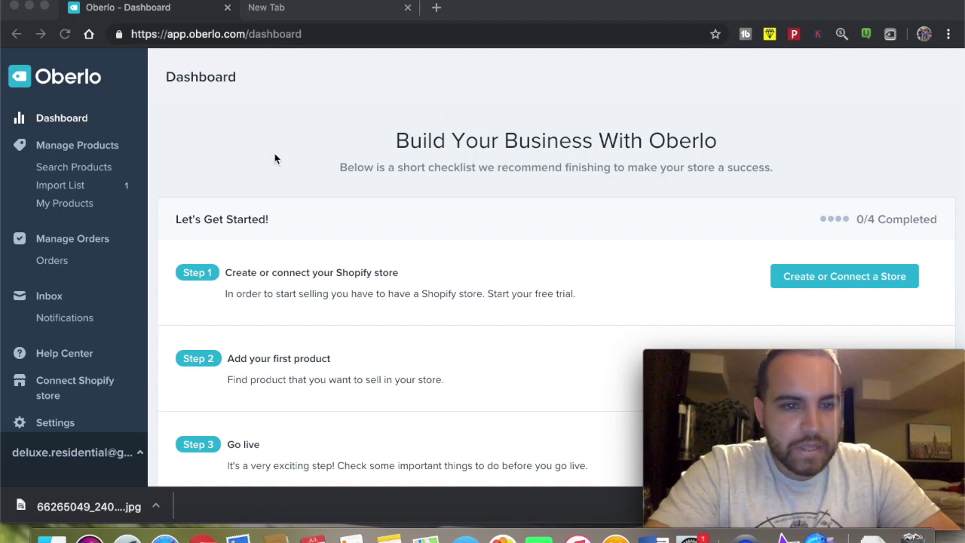
Step: Review the four-step Let's Get Started checklist on the dashboard, from connecting a Shopify store to making a sale
{"action": "scroll", "coordinate": [276, 165], "scroll_direction": "down", "scroll_amount": 3}
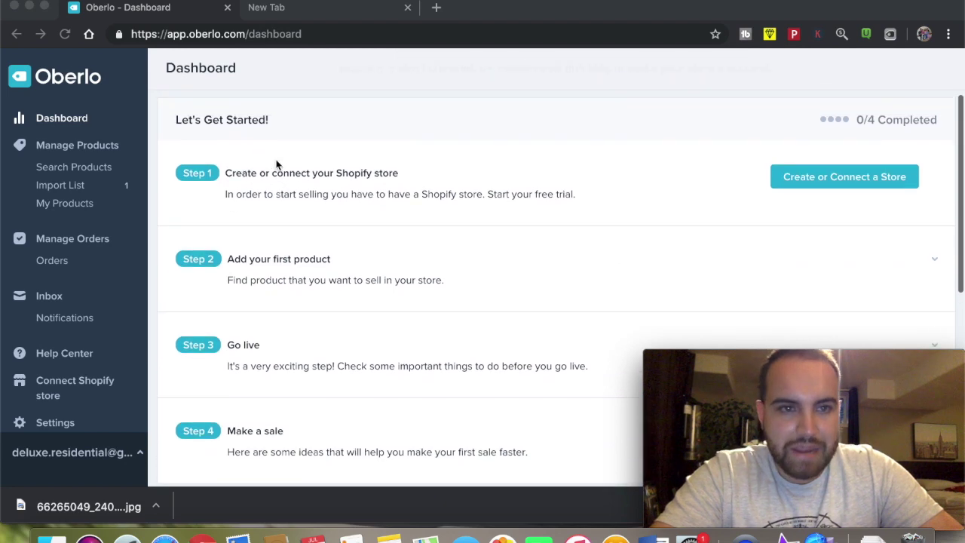
{"action": "scroll", "coordinate": [276, 163], "scroll_direction": "up", "scroll_amount": 3}
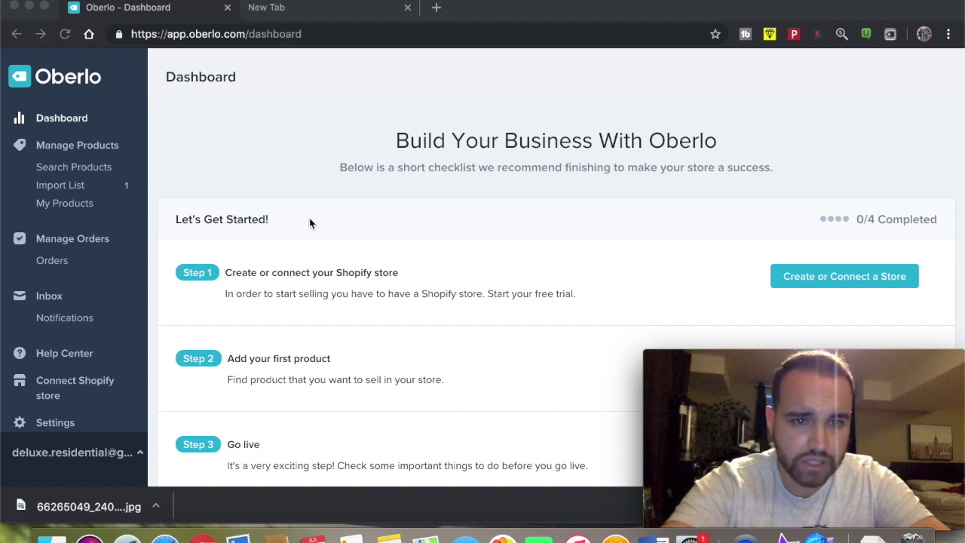
{"action": "scroll", "coordinate": [558, 240], "scroll_direction": "down", "scroll_amount": 3}
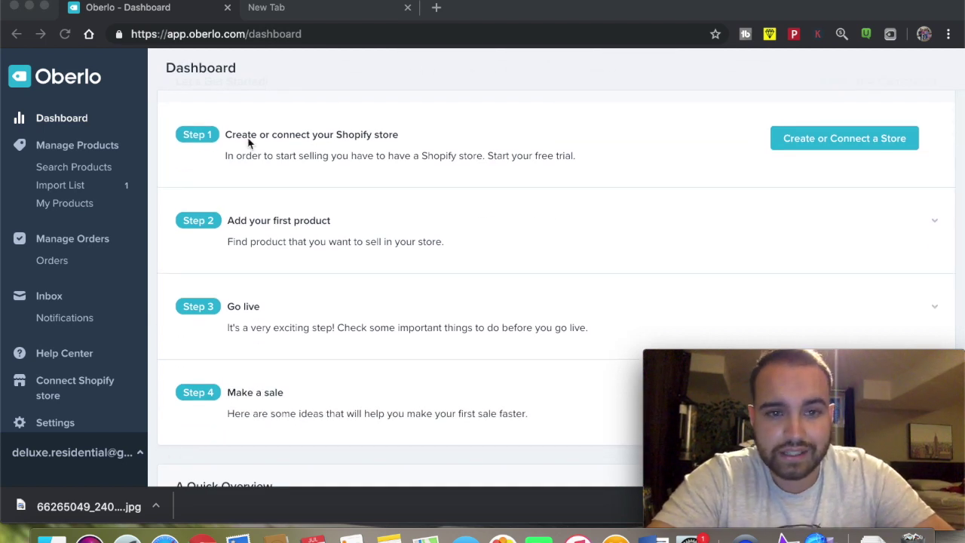
{"action": "scroll", "coordinate": [643, 152], "scroll_direction": "down", "scroll_amount": 2}
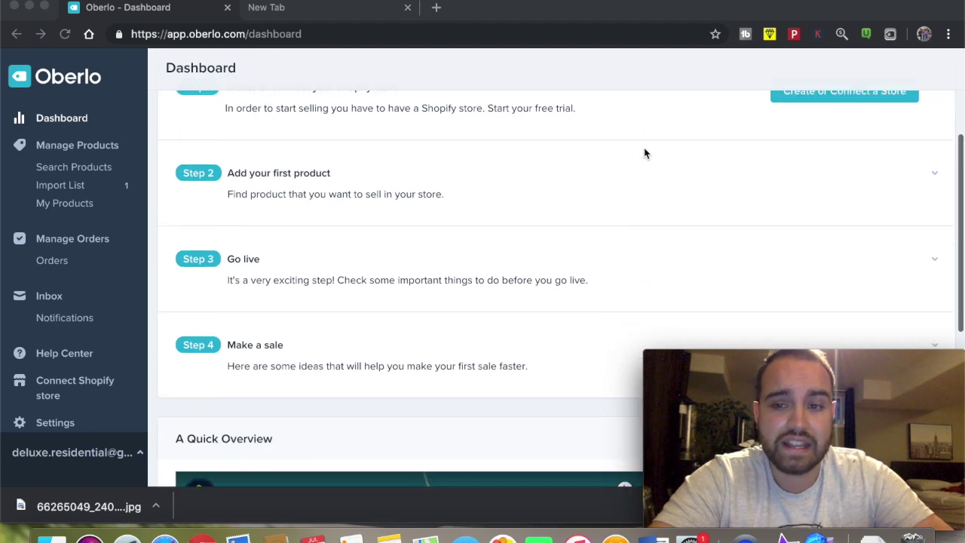
{"action": "scroll", "coordinate": [642, 151], "scroll_direction": "up", "scroll_amount": 2}
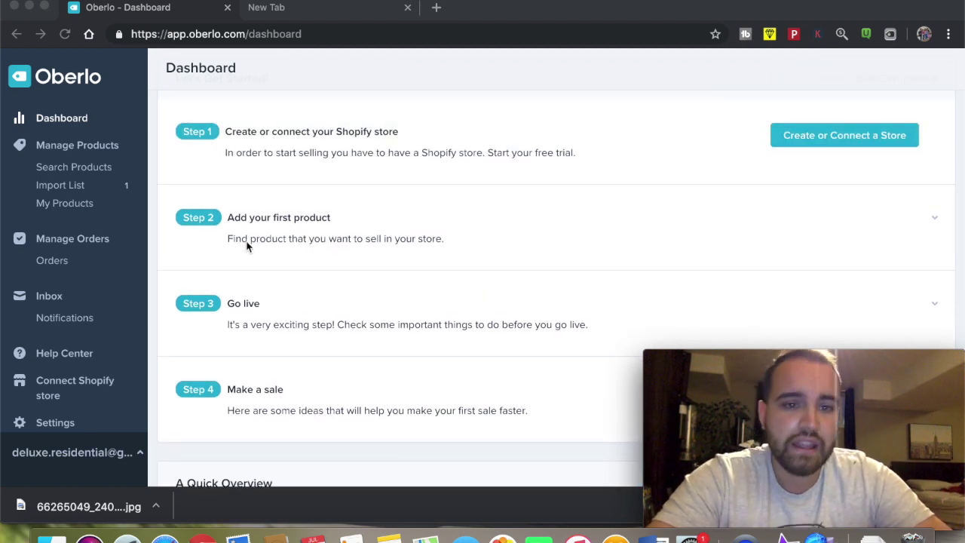
{"action": "scroll", "coordinate": [247, 234], "scroll_direction": "down", "scroll_amount": 2}
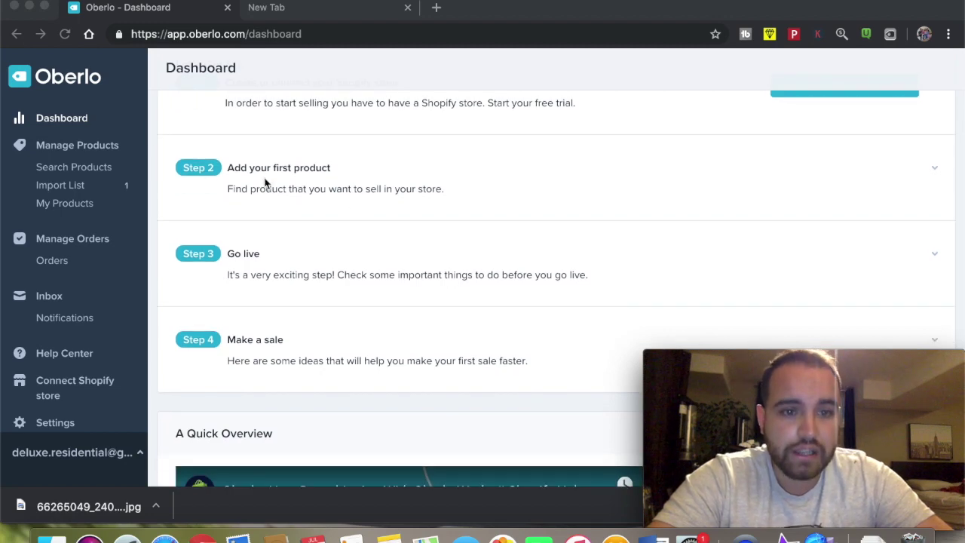
{"action": "scroll", "coordinate": [245, 181], "scroll_direction": "down", "scroll_amount": 2}
{"action": "scroll", "coordinate": [228, 178], "scroll_direction": "down", "scroll_amount": 3}
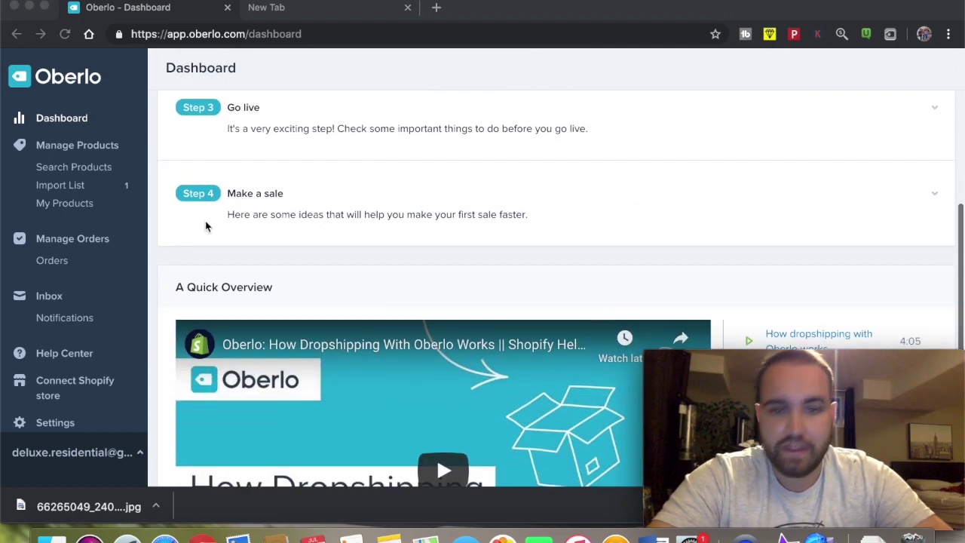
{"action": "scroll", "coordinate": [344, 199], "scroll_direction": "down", "scroll_amount": 5}
{"action": "scroll", "coordinate": [735, 224], "scroll_direction": "up", "scroll_amount": 7}
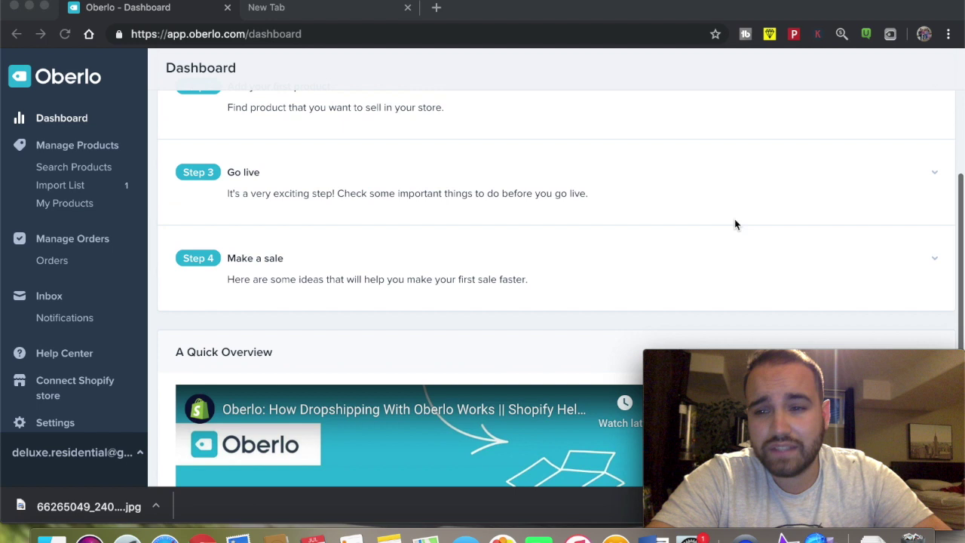
Step: Expand the Make a sale checklist step and read its suggestions for optimizing and advertising the store
{"action": "left_click", "coordinate": [935, 264]}
{"action": "left_click", "coordinate": [935, 264]}
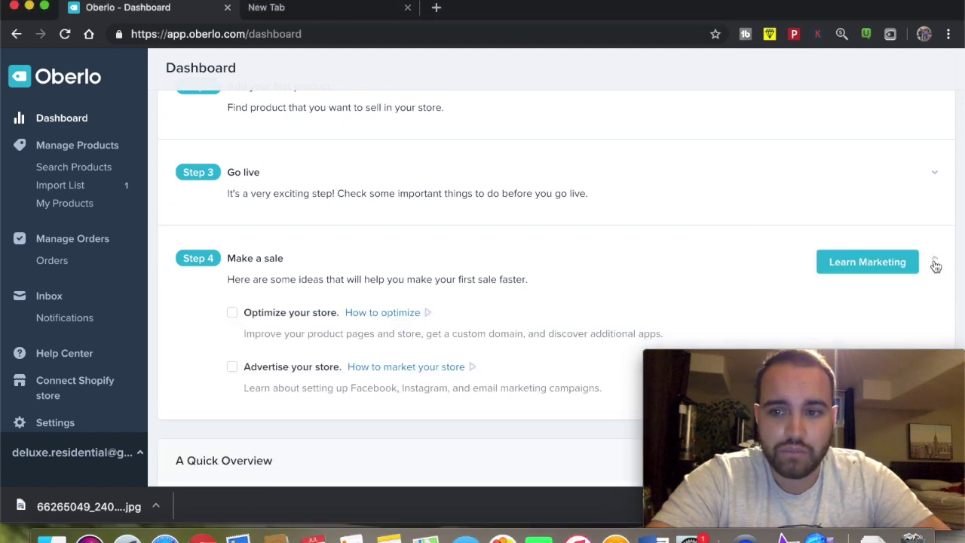
{"action": "scroll", "coordinate": [580, 218], "scroll_direction": "down", "scroll_amount": 1}
{"action": "scroll", "coordinate": [420, 226], "scroll_direction": "up", "scroll_amount": 2}
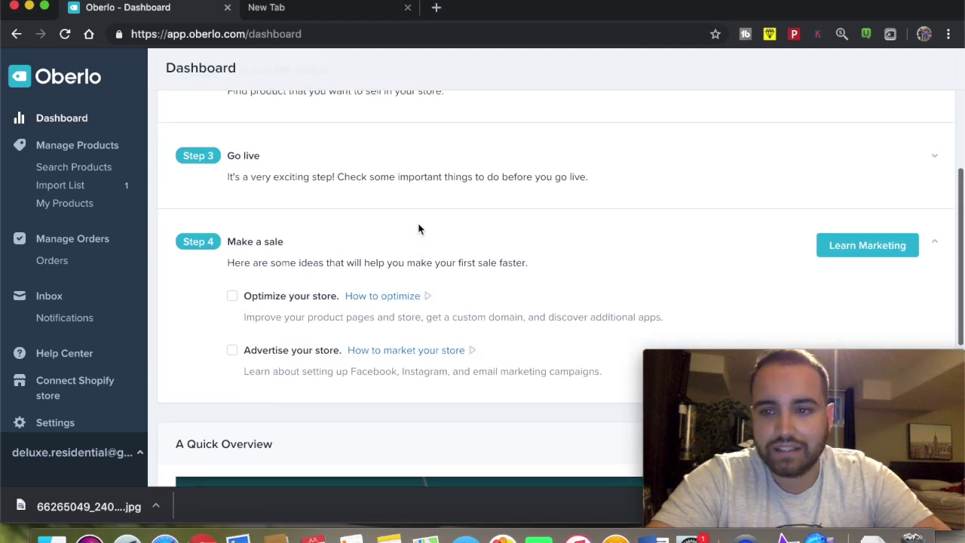
Step: Examine the Quick Overview section with its dropshipping tutorial videos below the checklist
{"action": "scroll", "coordinate": [571, 204], "scroll_direction": "down", "scroll_amount": 5}
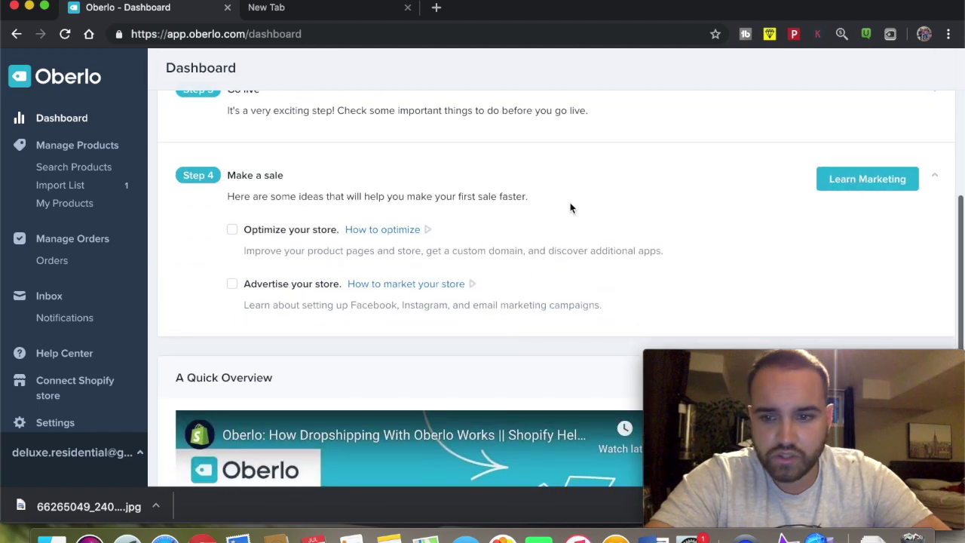
{"action": "scroll", "coordinate": [570, 208], "scroll_direction": "down", "scroll_amount": 2}
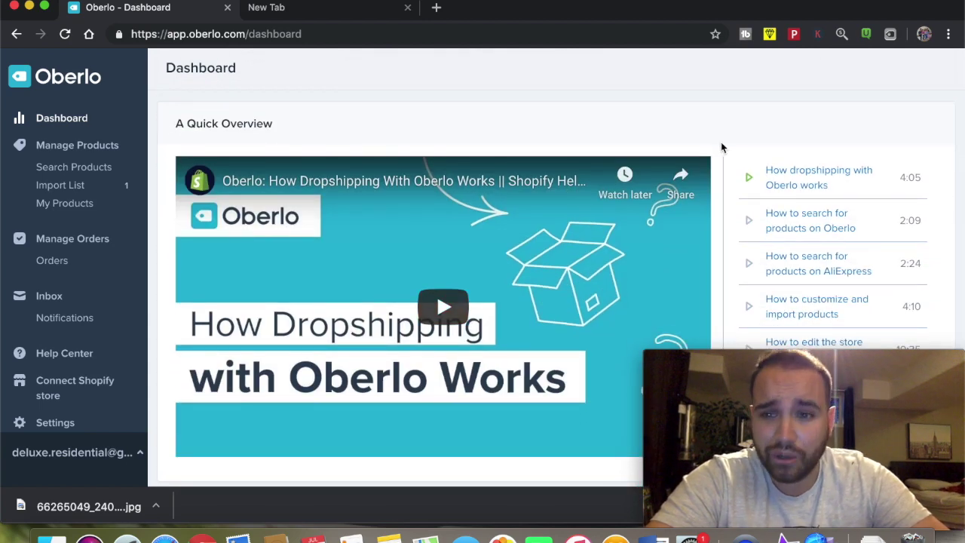
{"action": "scroll", "coordinate": [721, 142], "scroll_direction": "down", "scroll_amount": 1}
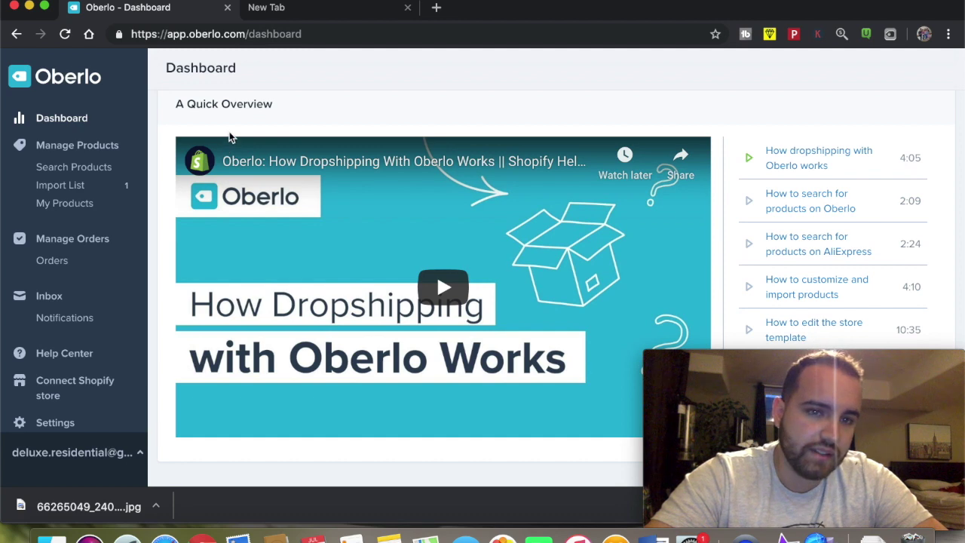
{"action": "scroll", "coordinate": [230, 137], "scroll_direction": "up", "scroll_amount": 5}
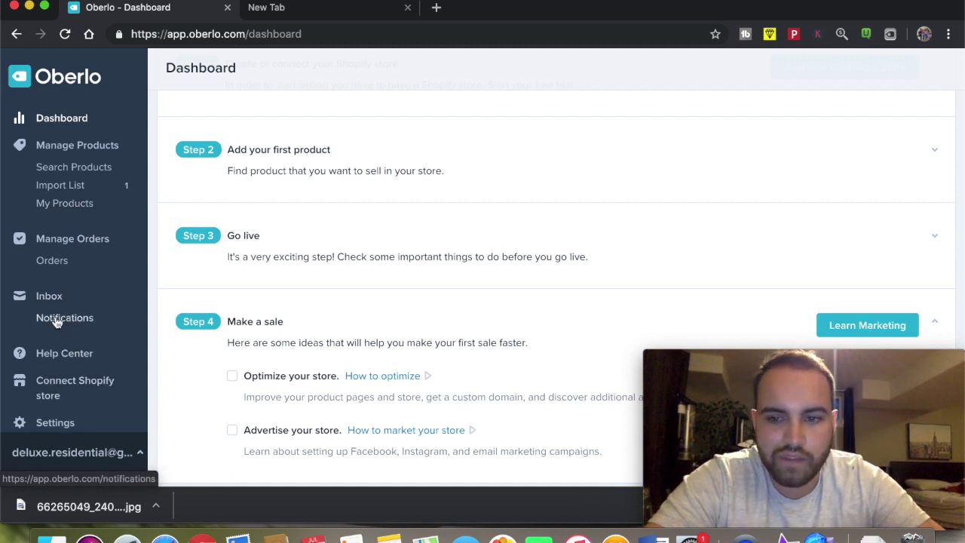
Step: Check the remaining navigation entries and open the product search page
{"action": "scroll", "coordinate": [26, 327], "scroll_direction": "down", "scroll_amount": 1}
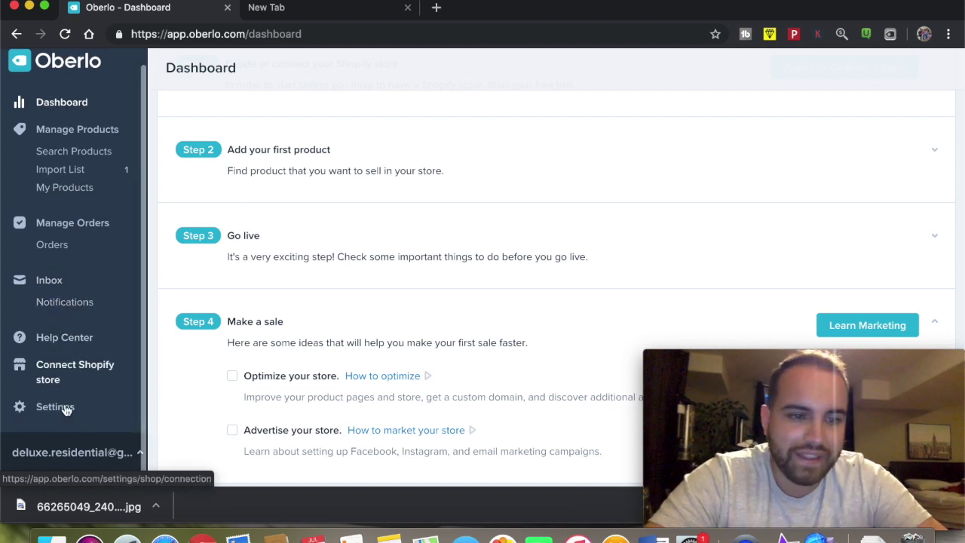
{"action": "scroll", "coordinate": [76, 381], "scroll_direction": "up", "scroll_amount": 1}
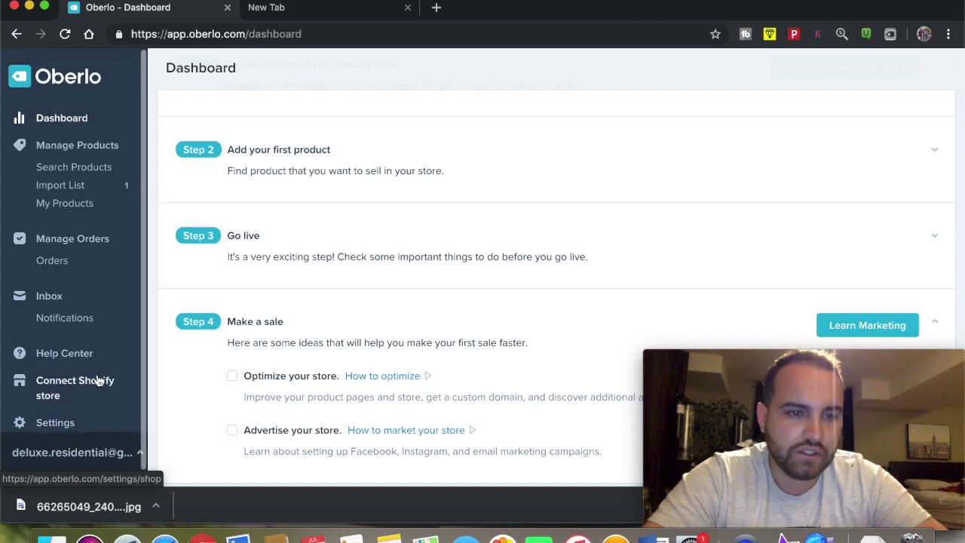
{"action": "left_click", "coordinate": [69, 148]}
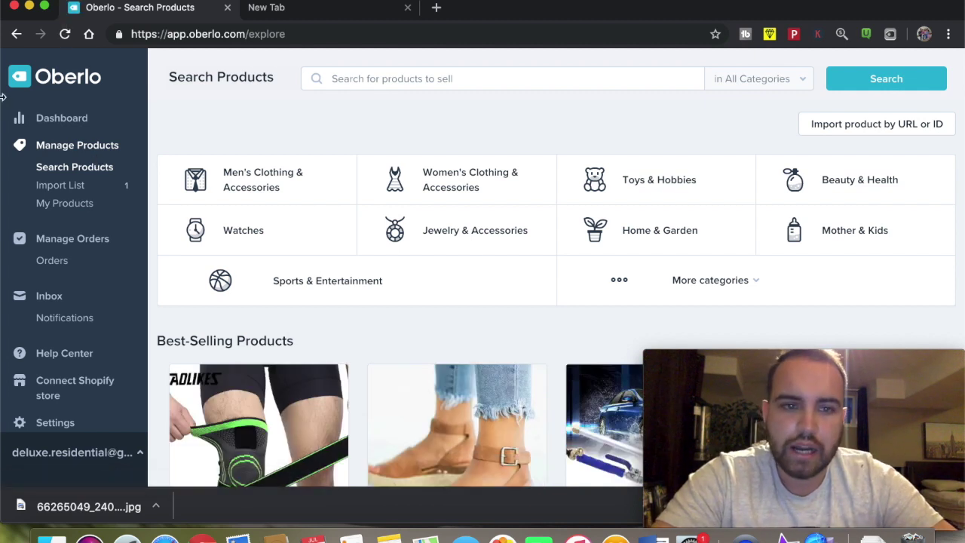
Step: Browse the featured product sections on the search page, from Best-Selling Products through Beach Apparel & Accessories
{"action": "scroll", "coordinate": [299, 333], "scroll_direction": "down", "scroll_amount": 10}
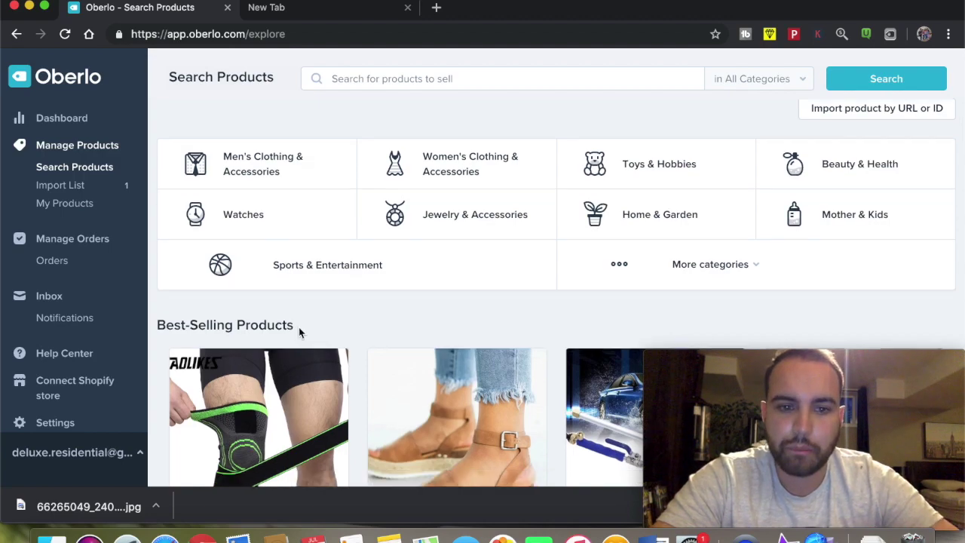
{"action": "scroll", "coordinate": [300, 333], "scroll_direction": "down", "scroll_amount": 5}
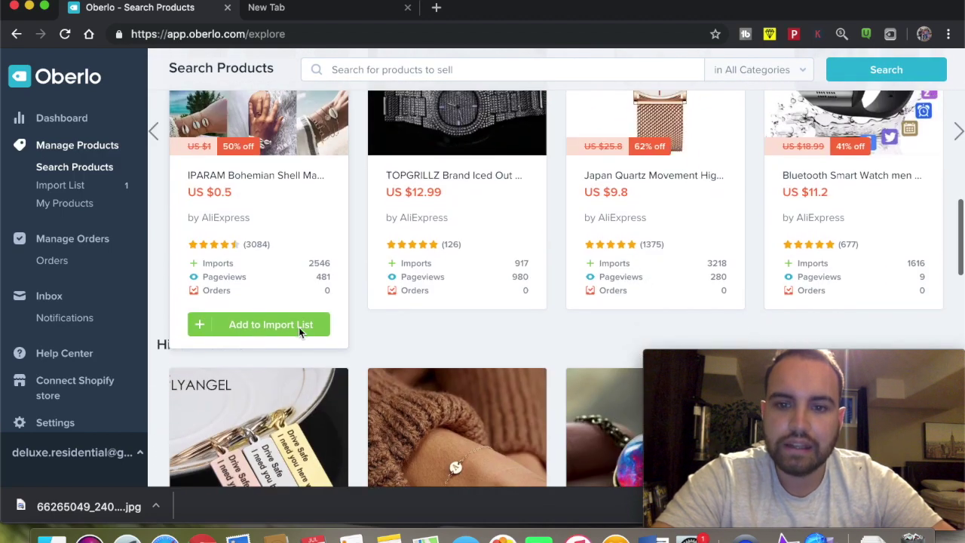
{"action": "scroll", "coordinate": [301, 355], "scroll_direction": "up", "scroll_amount": 6}
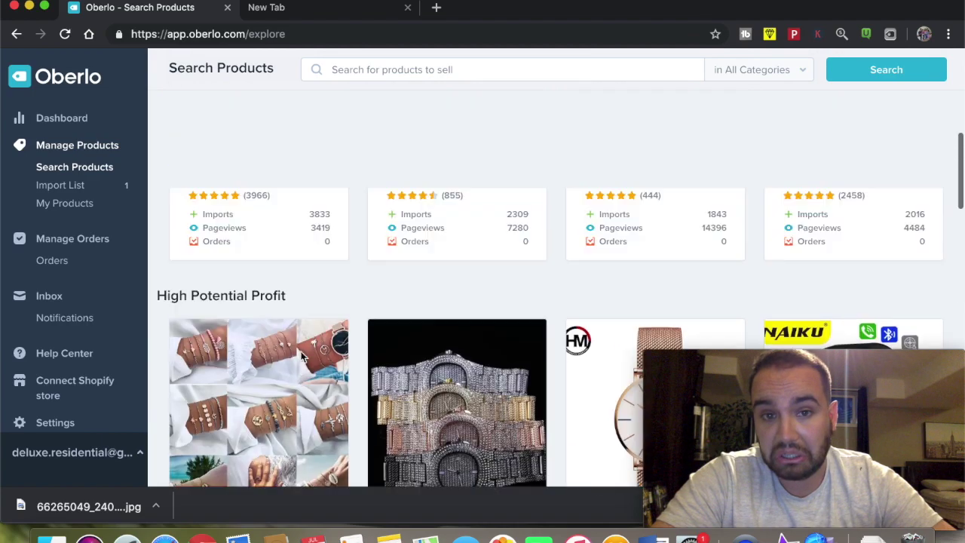
{"action": "scroll", "coordinate": [301, 357], "scroll_direction": "down", "scroll_amount": 3}
{"action": "scroll", "coordinate": [301, 357], "scroll_direction": "down", "scroll_amount": 5}
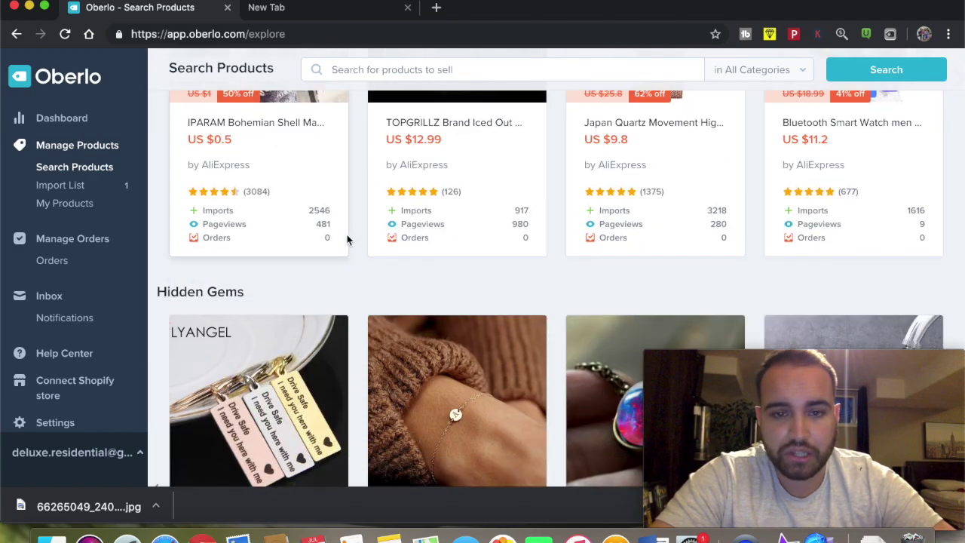
{"action": "scroll", "coordinate": [347, 239], "scroll_direction": "down", "scroll_amount": 5}
{"action": "scroll", "coordinate": [347, 240], "scroll_direction": "down", "scroll_amount": 5}
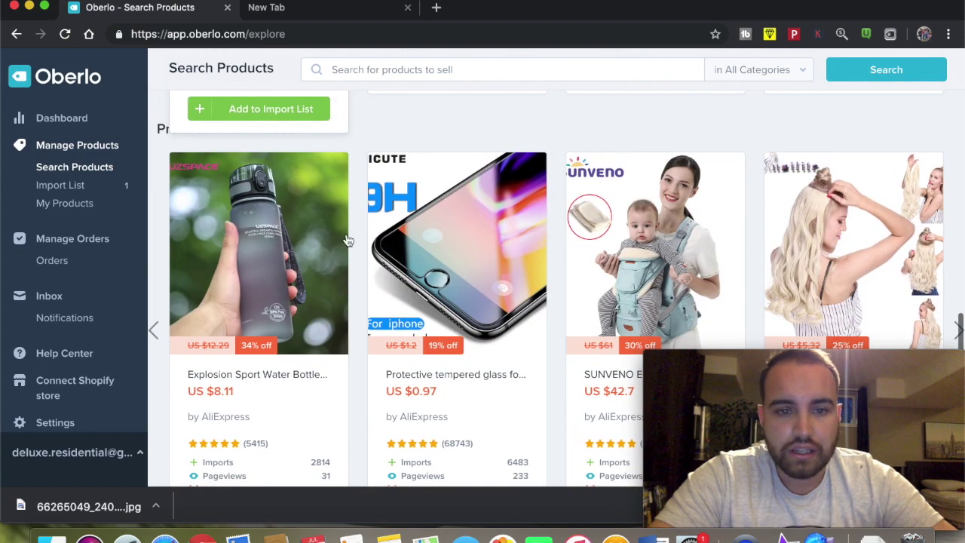
{"action": "mouse_move", "coordinate": [450, 266]}
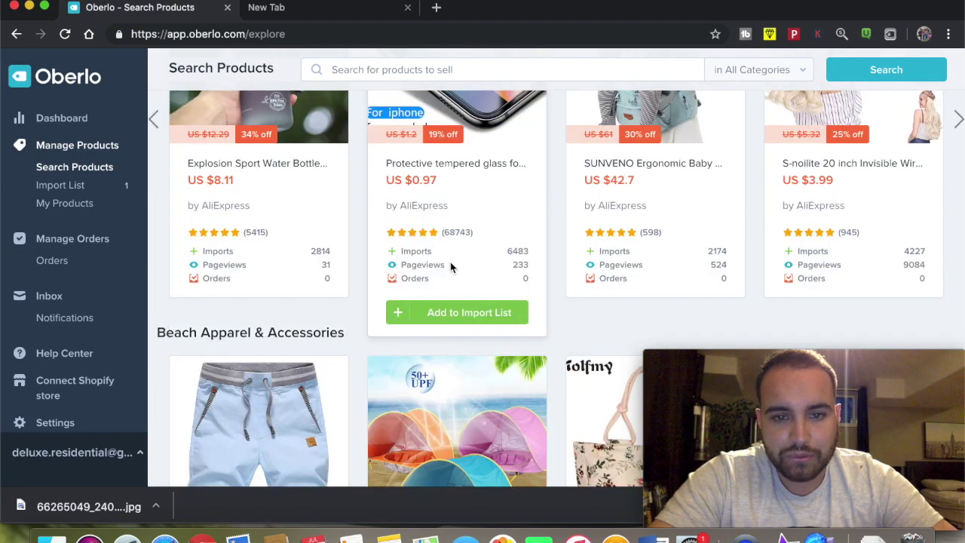
{"action": "scroll", "coordinate": [465, 295], "scroll_direction": "down", "scroll_amount": 3}
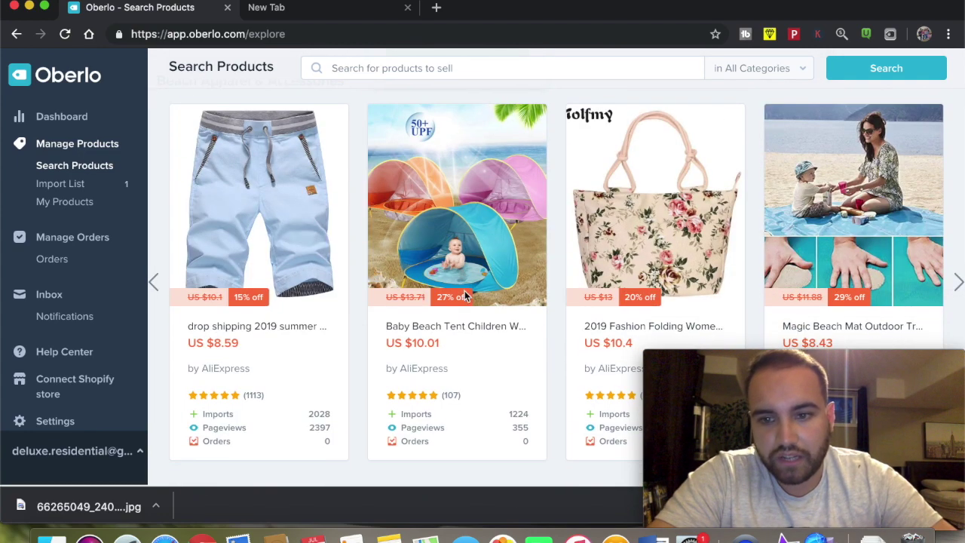
{"action": "scroll", "coordinate": [465, 295], "scroll_direction": "down", "scroll_amount": 5}
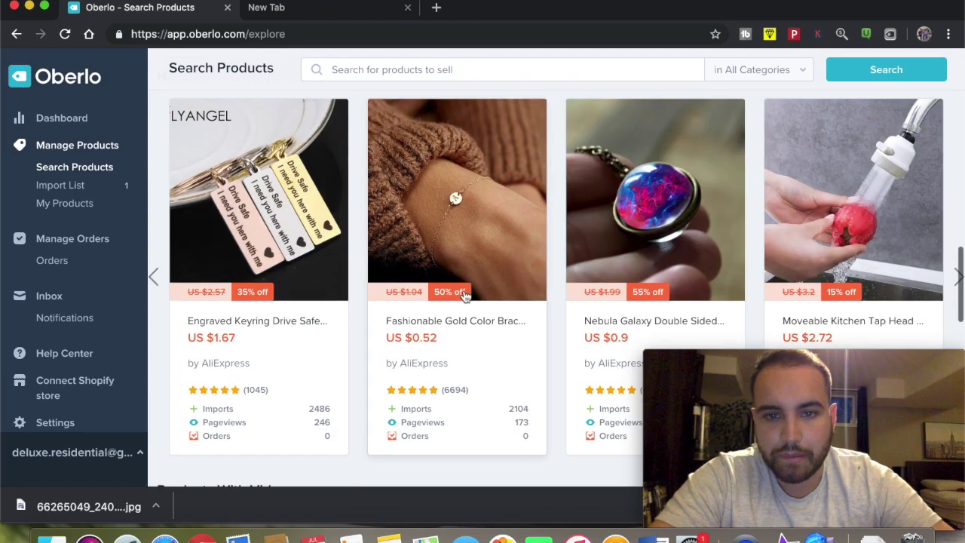
{"action": "scroll", "coordinate": [463, 294], "scroll_direction": "up", "scroll_amount": 15}
{"action": "scroll", "coordinate": [506, 190], "scroll_direction": "down", "scroll_amount": 5}
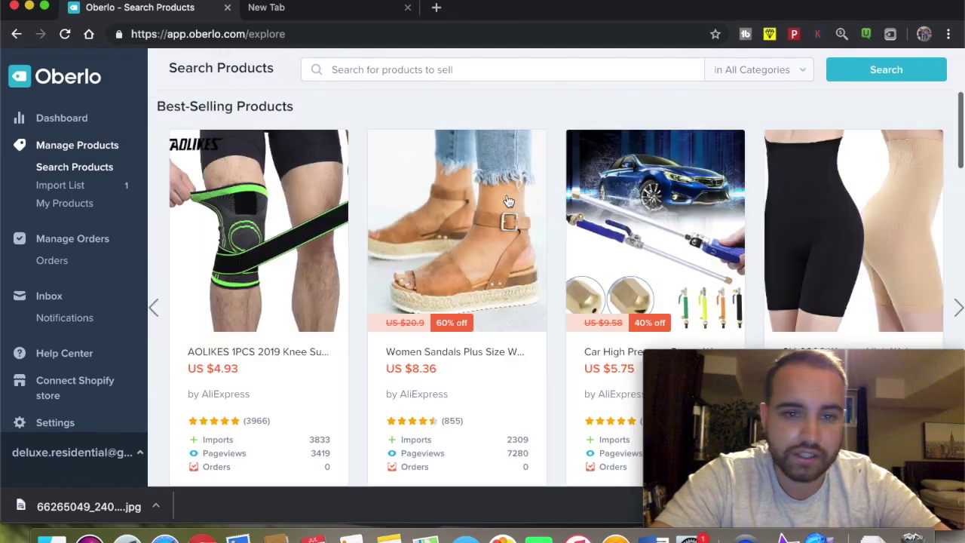
{"action": "scroll", "coordinate": [509, 202], "scroll_direction": "up", "scroll_amount": 5}
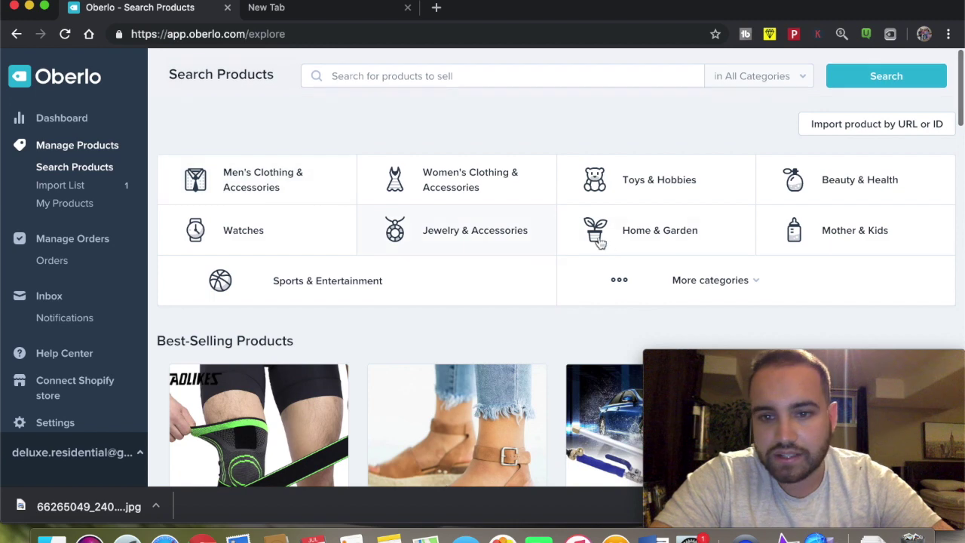
Step: Expand the additional product categories and look through the list
{"action": "left_click", "coordinate": [713, 283]}
{"action": "scroll", "coordinate": [690, 284], "scroll_direction": "down", "scroll_amount": 6}
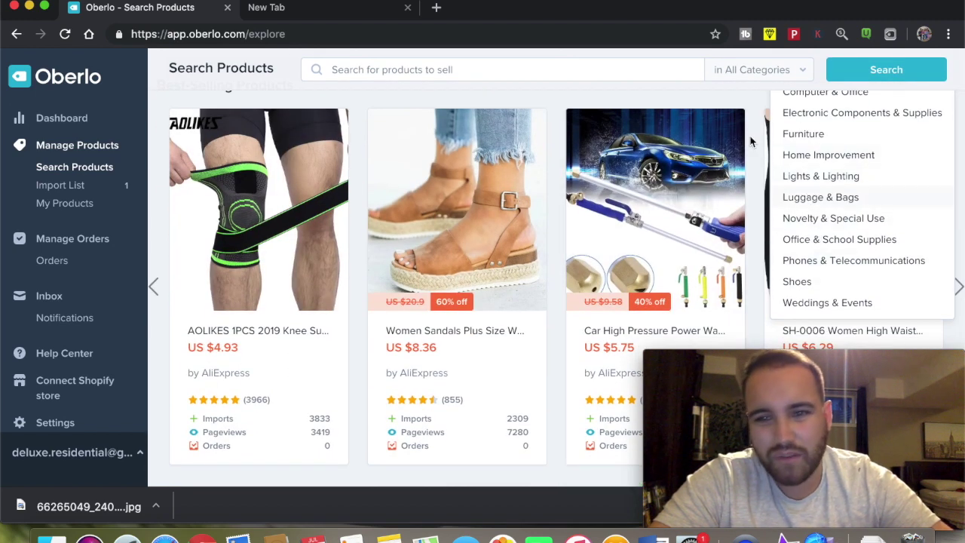
{"action": "scroll", "coordinate": [617, 160], "scroll_direction": "up", "scroll_amount": 6}
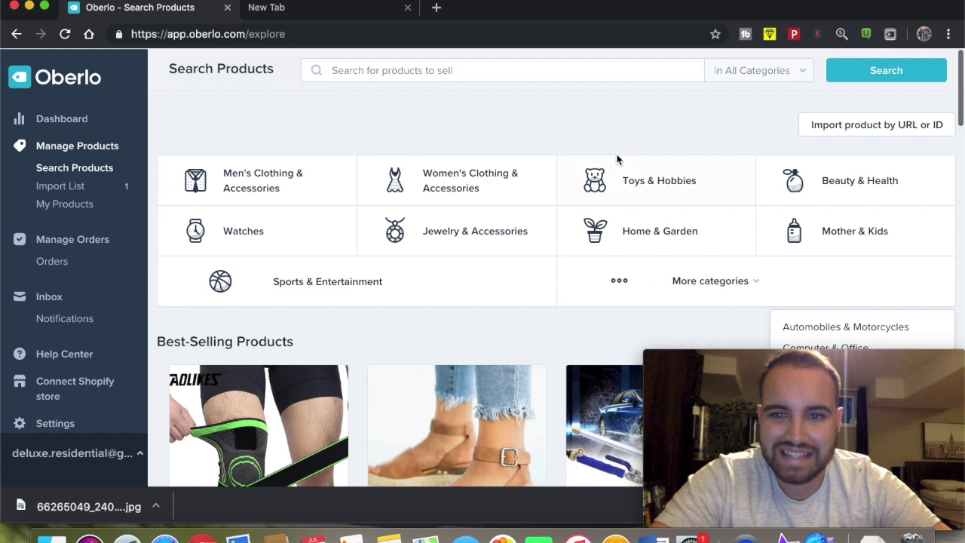
Step: Search for products with the keyword "neckless" in all categories
{"action": "left_click", "coordinate": [425, 88]}
{"action": "left_click", "coordinate": [406, 77]}
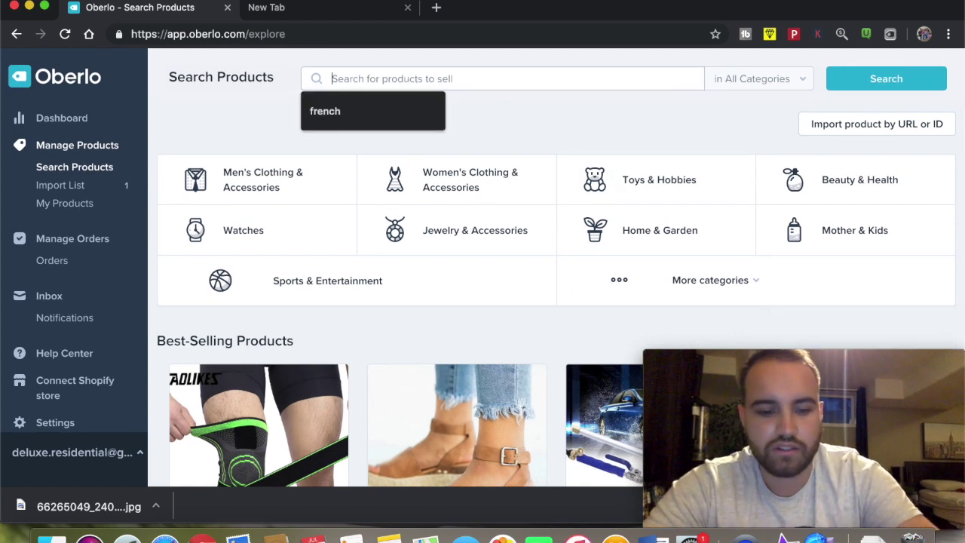
{"action": "type", "text": "neckless"}
{"action": "key", "text": "Return"}
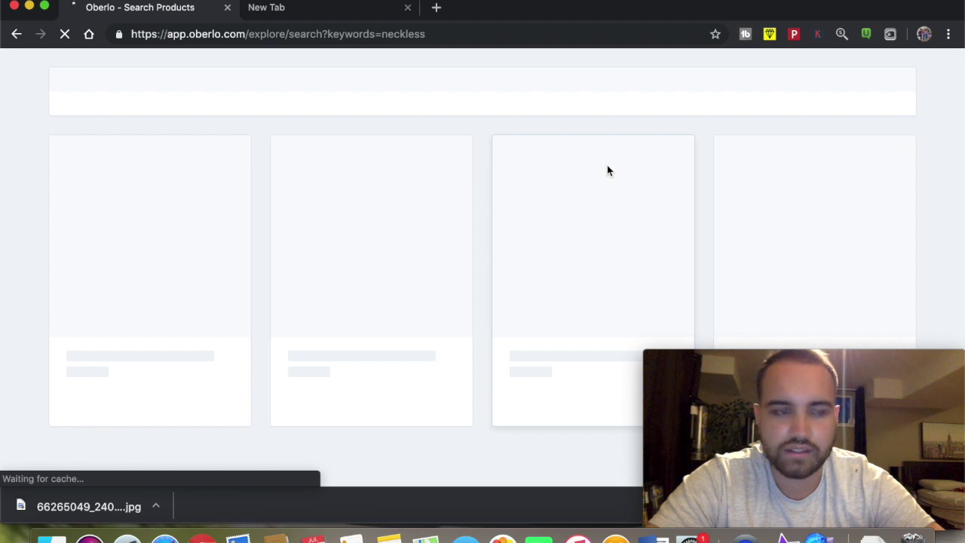
Step: Look over the search results and open the first product, the Todorova Stainless Steel item
{"action": "scroll", "coordinate": [444, 218], "scroll_direction": "down", "scroll_amount": 3}
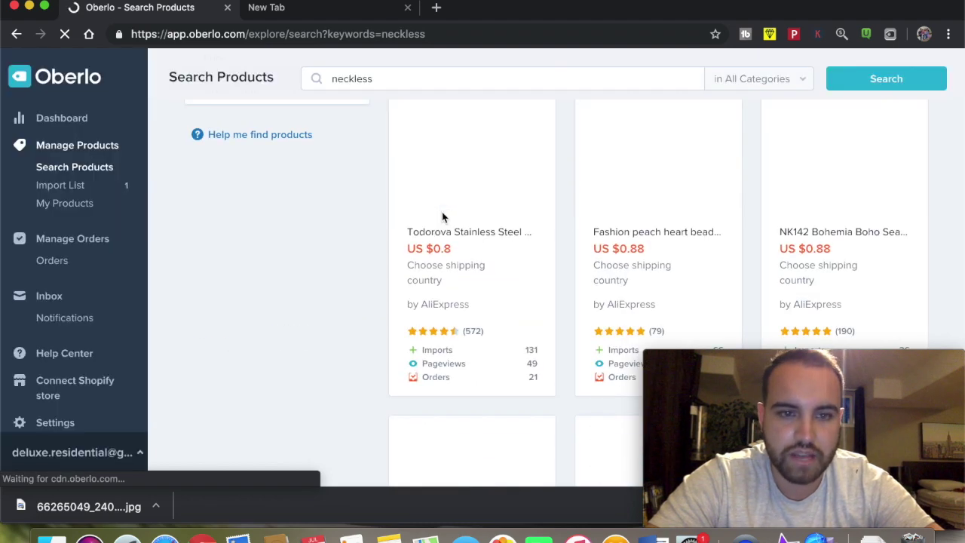
{"action": "scroll", "coordinate": [443, 218], "scroll_direction": "down", "scroll_amount": 5}
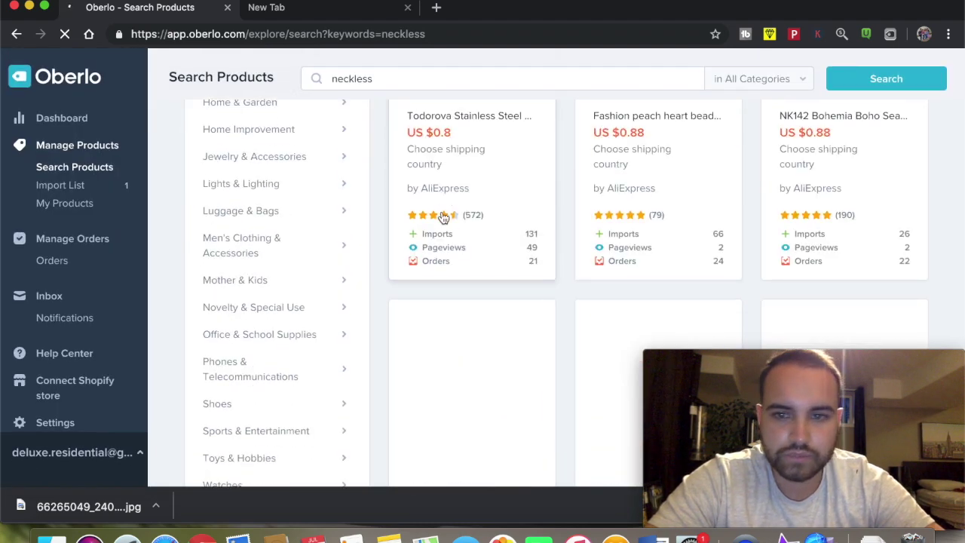
{"action": "scroll", "coordinate": [443, 218], "scroll_direction": "up", "scroll_amount": 4}
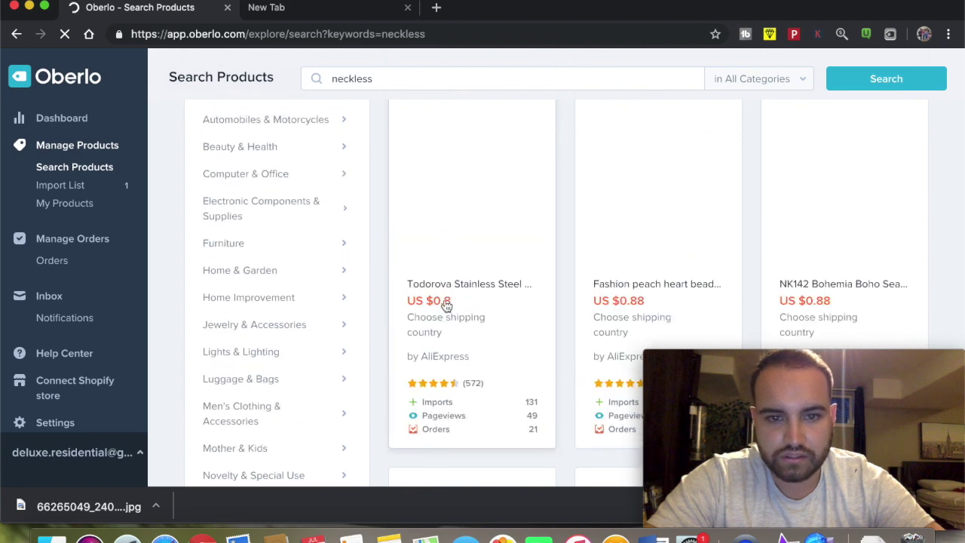
{"action": "left_click", "coordinate": [485, 241]}
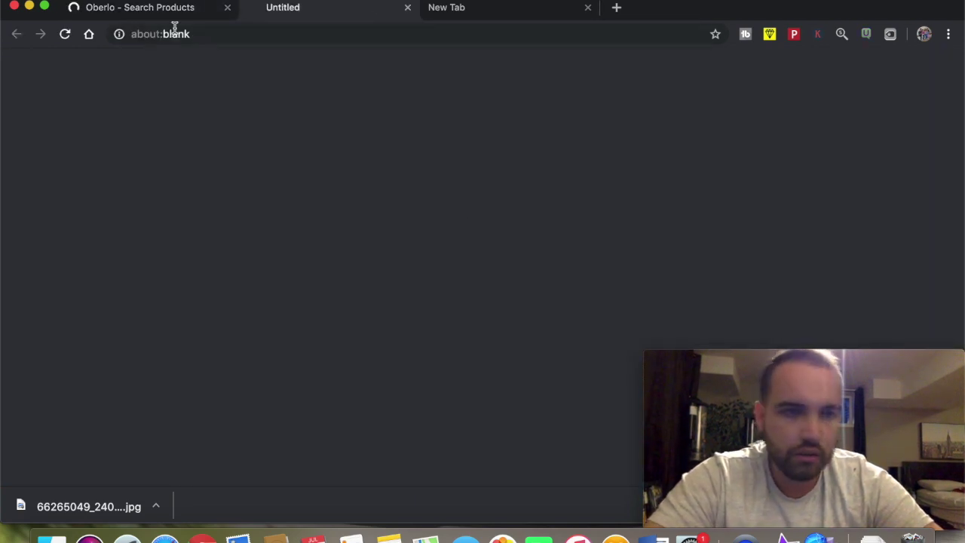
Step: Examine the Todorova necklace's product page, including its images, stock, price, options and shipping
{"action": "left_click", "coordinate": [128, 10]}
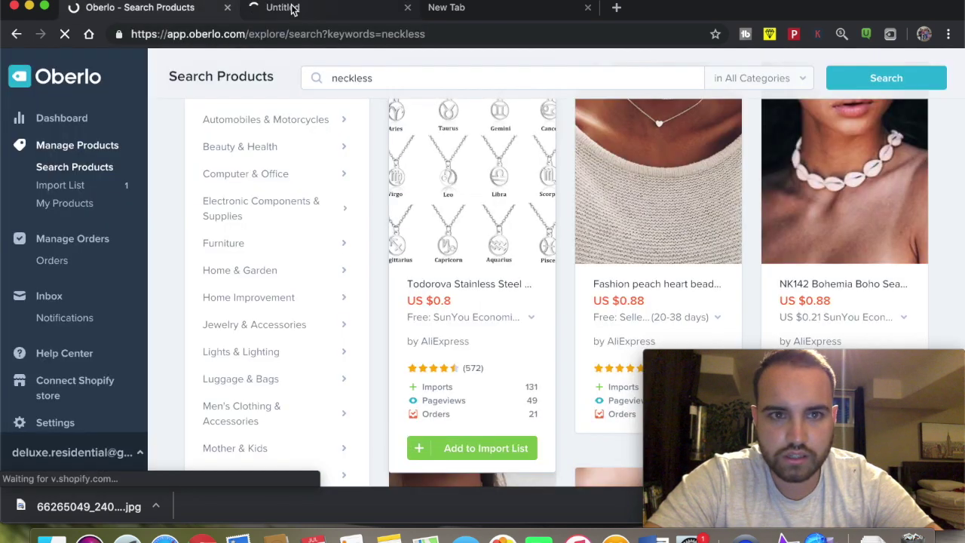
{"action": "left_click", "coordinate": [291, 9]}
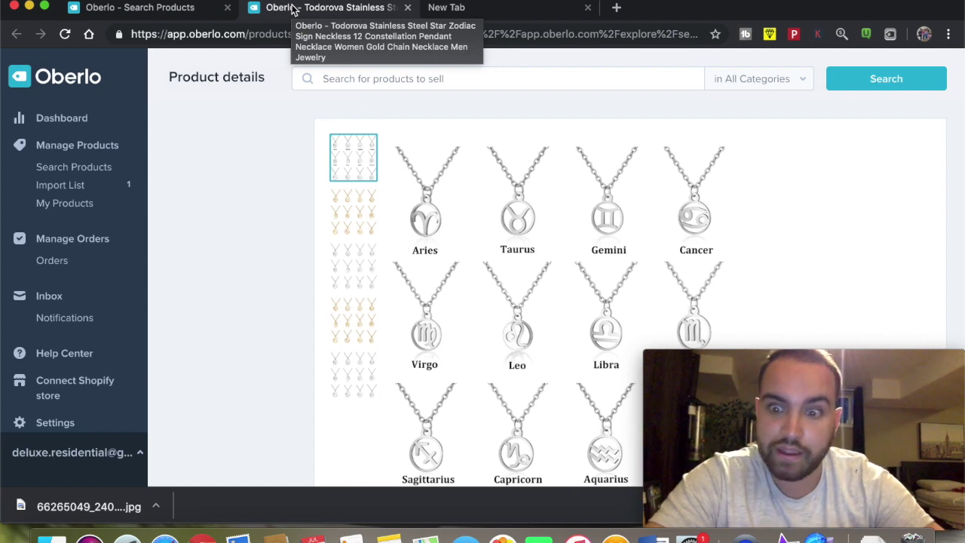
{"action": "scroll", "coordinate": [424, 267], "scroll_direction": "down", "scroll_amount": 4}
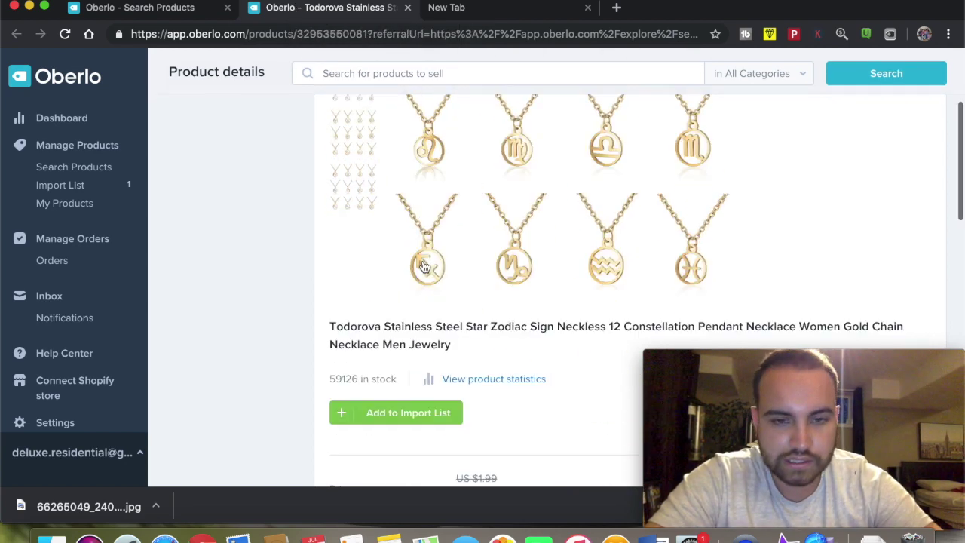
{"action": "scroll", "coordinate": [423, 261], "scroll_direction": "down", "scroll_amount": 2}
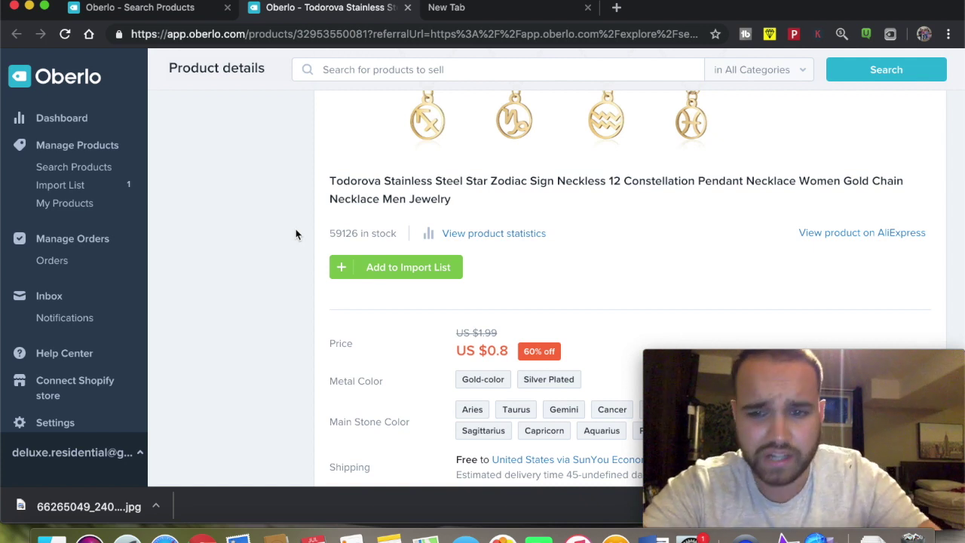
{"action": "left_click", "coordinate": [464, 15]}
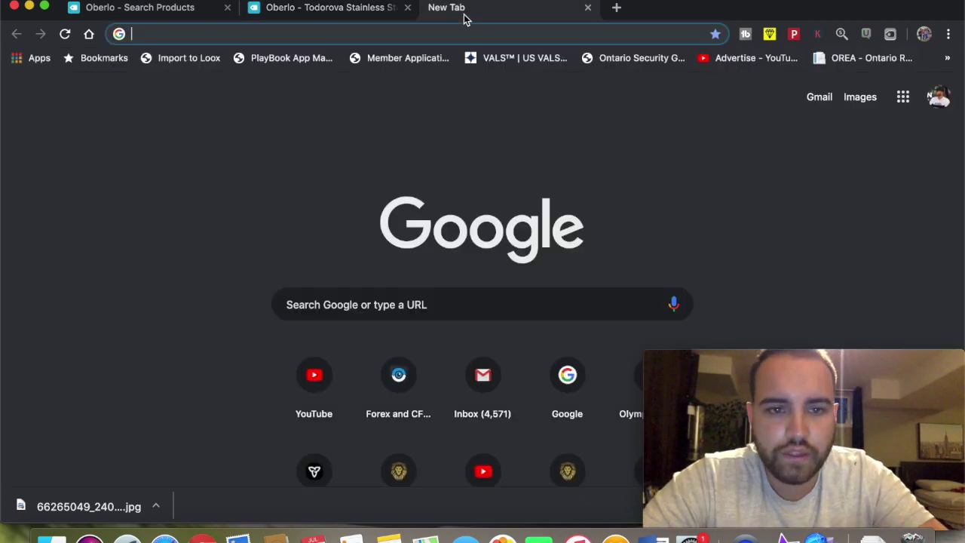
{"action": "left_click", "coordinate": [268, 7]}
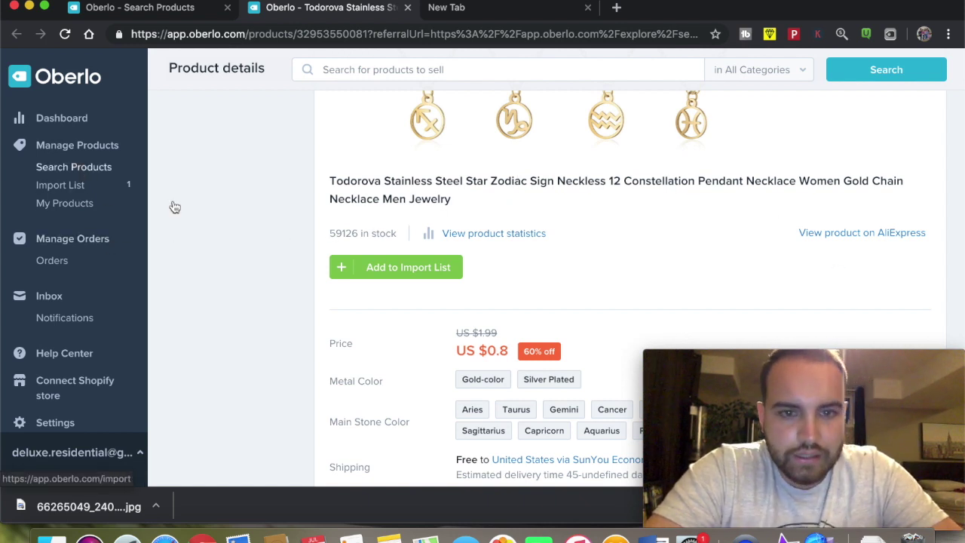
Step: Add the Todorova necklace to the import list and open that list
{"action": "left_click", "coordinate": [380, 267]}
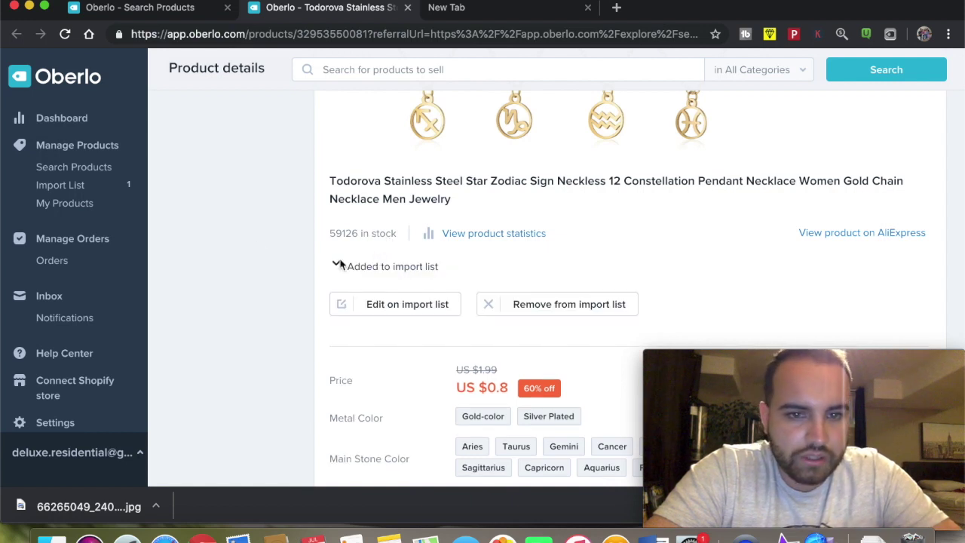
{"action": "left_click", "coordinate": [72, 185]}
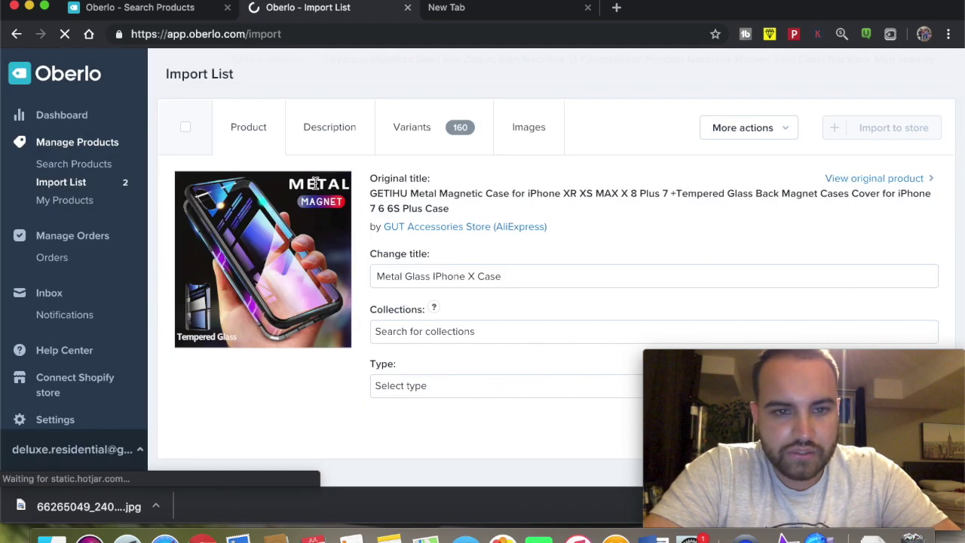
{"action": "scroll", "coordinate": [315, 188], "scroll_direction": "down", "scroll_amount": 1}
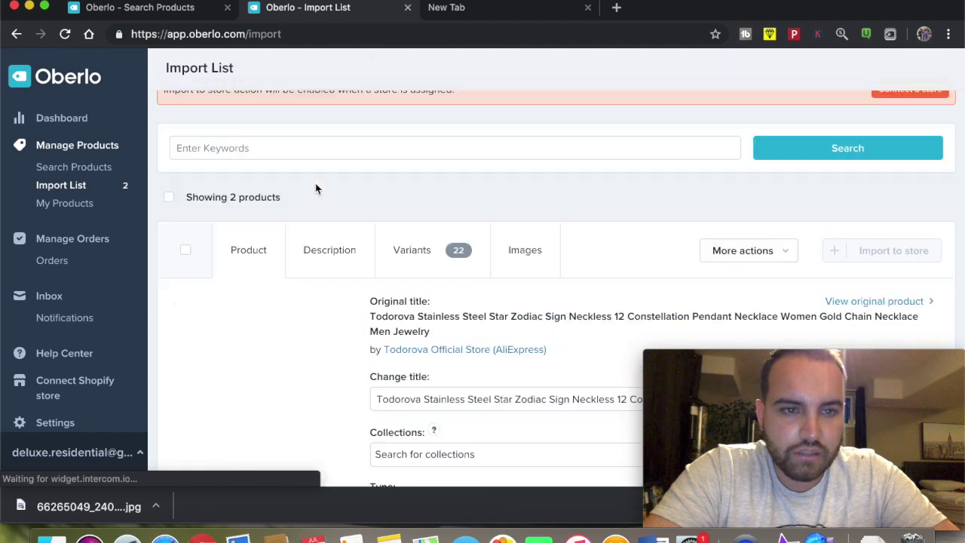
{"action": "scroll", "coordinate": [355, 194], "scroll_direction": "up", "scroll_amount": 1}
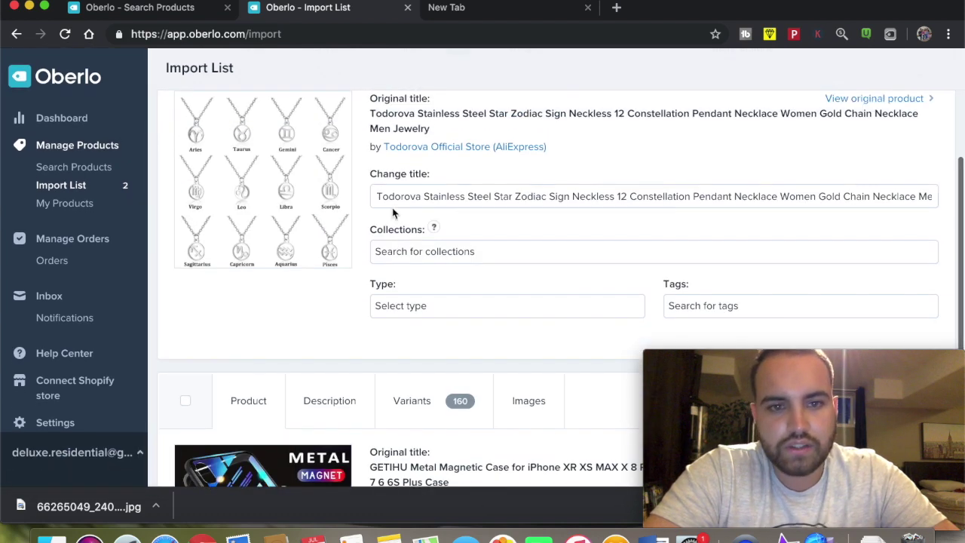
Step: Clear the Todorova necklace's editable title in the import list
{"action": "left_click_drag", "start_coordinate": [372, 197], "coordinate": [932, 194]}
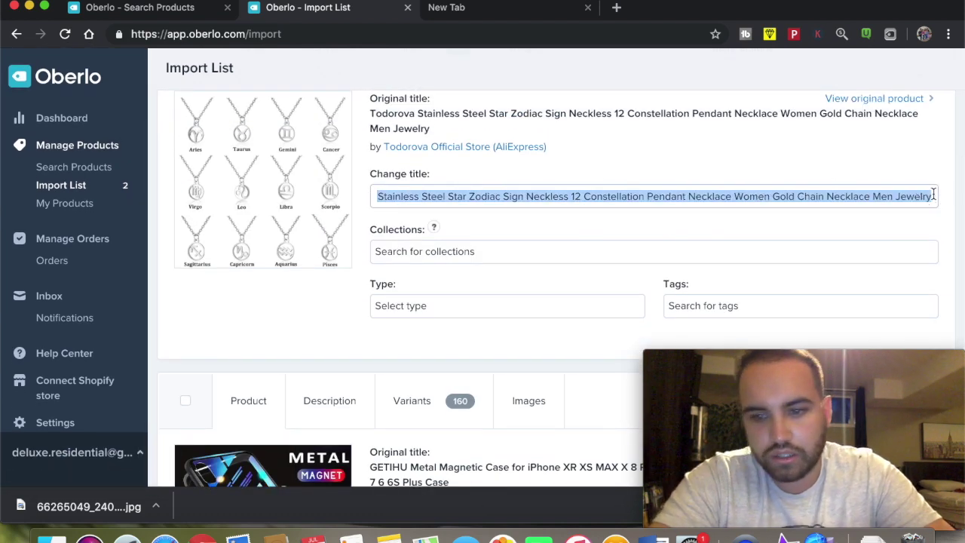
{"action": "key", "text": "BackSpace"}
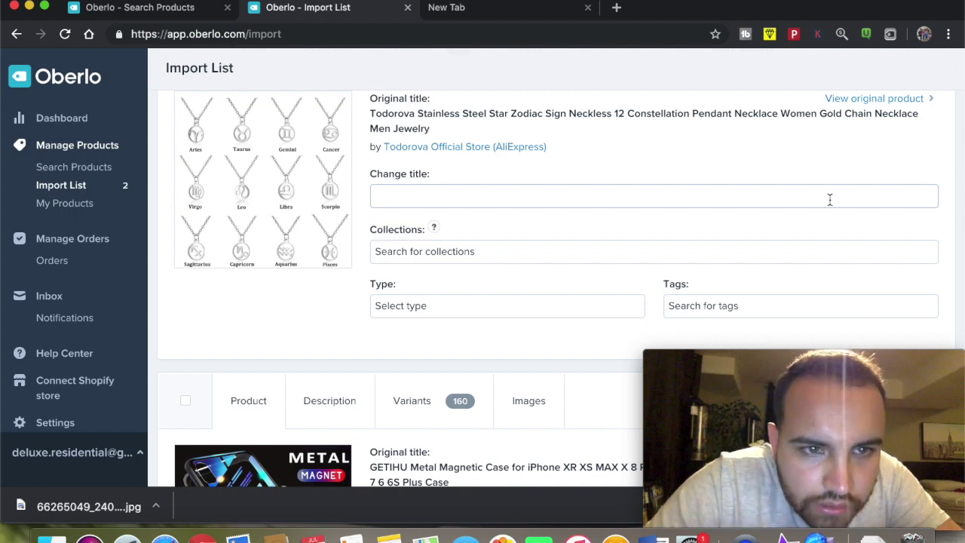
{"action": "left_click", "coordinate": [501, 175]}
{"action": "left_click", "coordinate": [490, 196]}
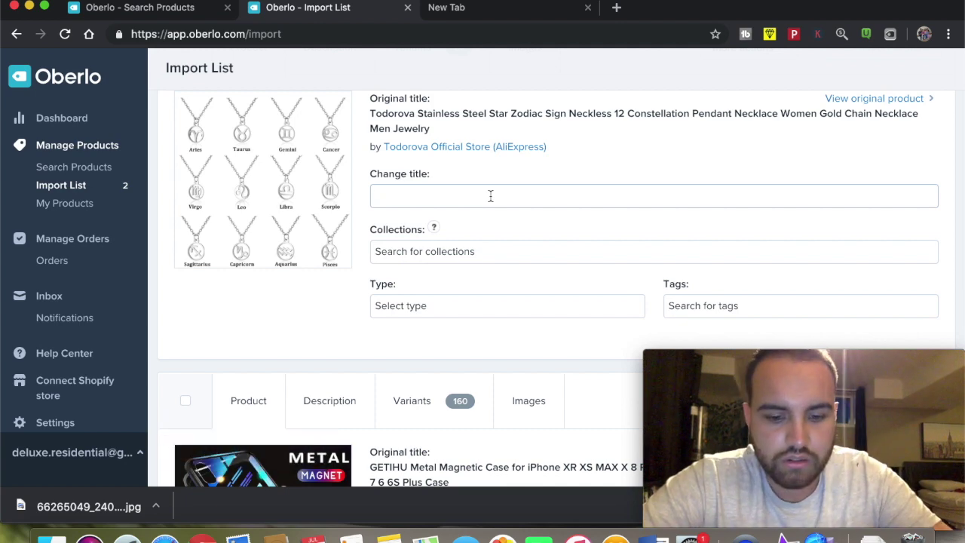
Step: Check the title, collections and type fields of the metal phone case in the import list
{"action": "scroll", "coordinate": [491, 196], "scroll_direction": "down", "scroll_amount": 4}
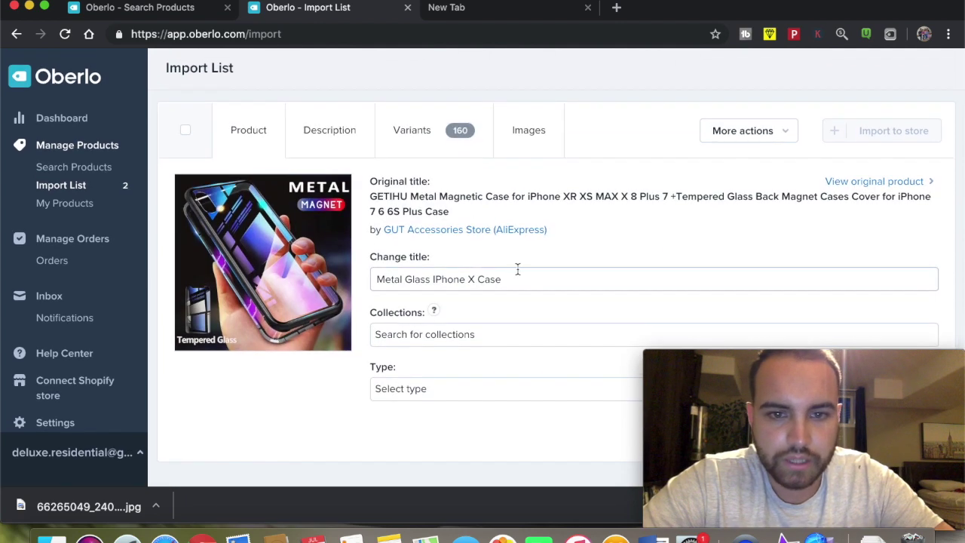
{"action": "left_click", "coordinate": [518, 274]}
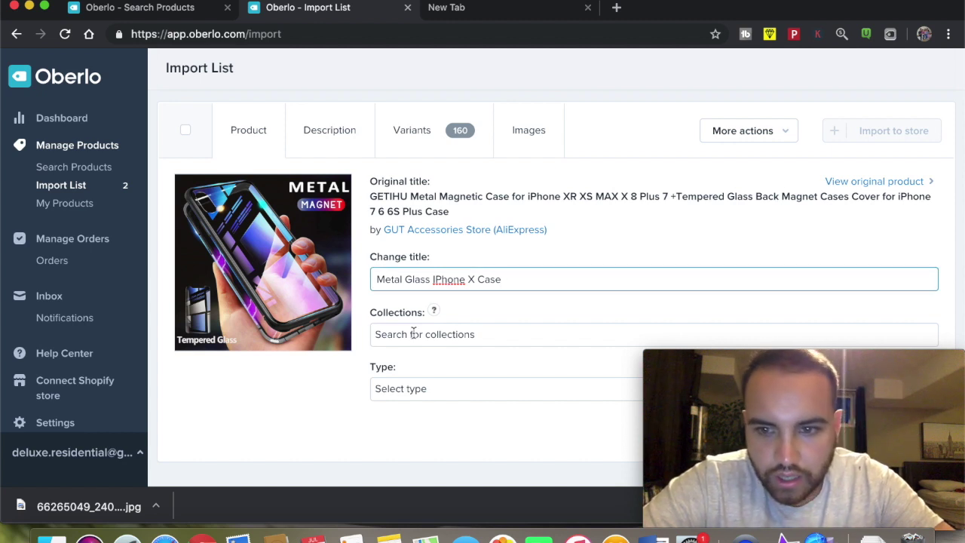
{"action": "left_click", "coordinate": [498, 335]}
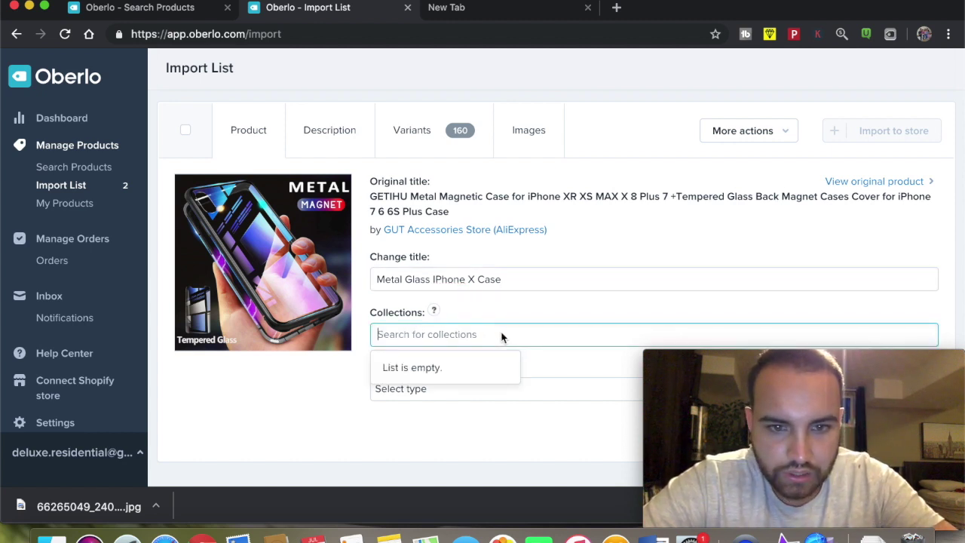
{"action": "left_click", "coordinate": [406, 330]}
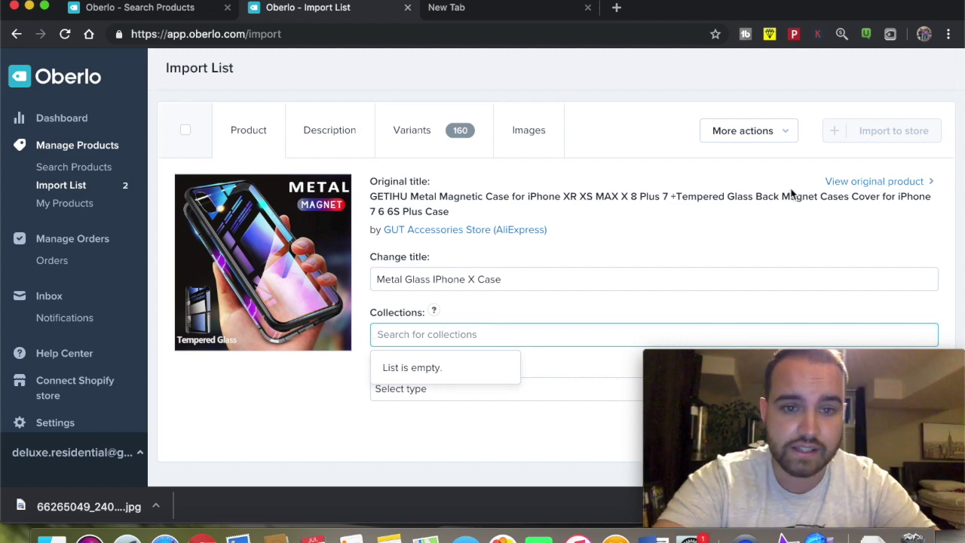
{"action": "left_click", "coordinate": [369, 378]}
{"action": "left_click", "coordinate": [383, 397]}
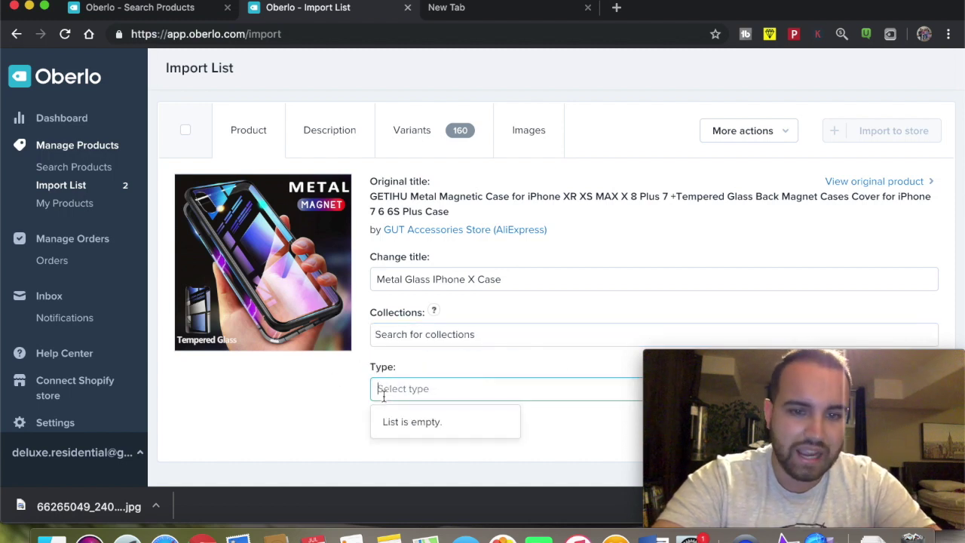
Step: Enter the sample text "sdausasdh" in the phone case's description and erase it again
{"action": "left_click", "coordinate": [332, 140]}
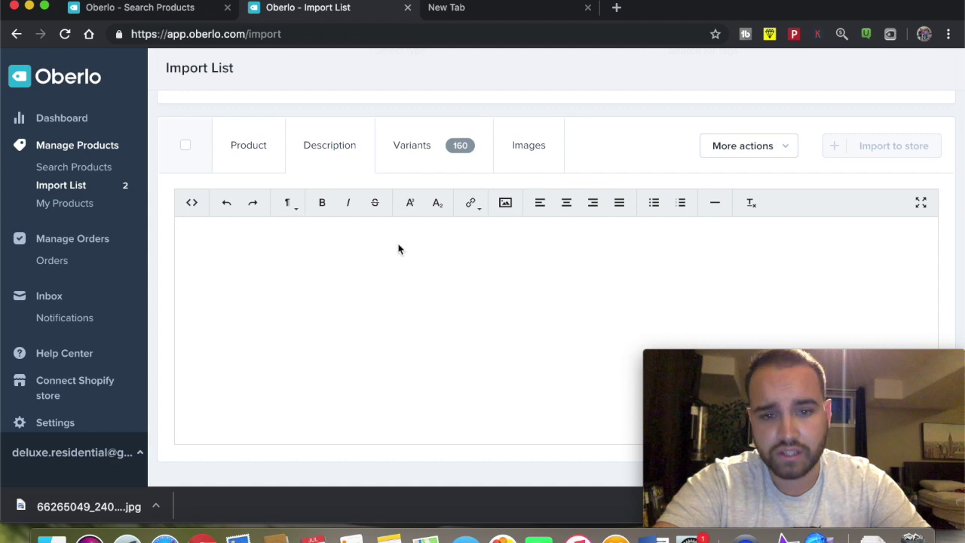
{"action": "left_click", "coordinate": [309, 272]}
{"action": "type", "text": "sdausasdh"}
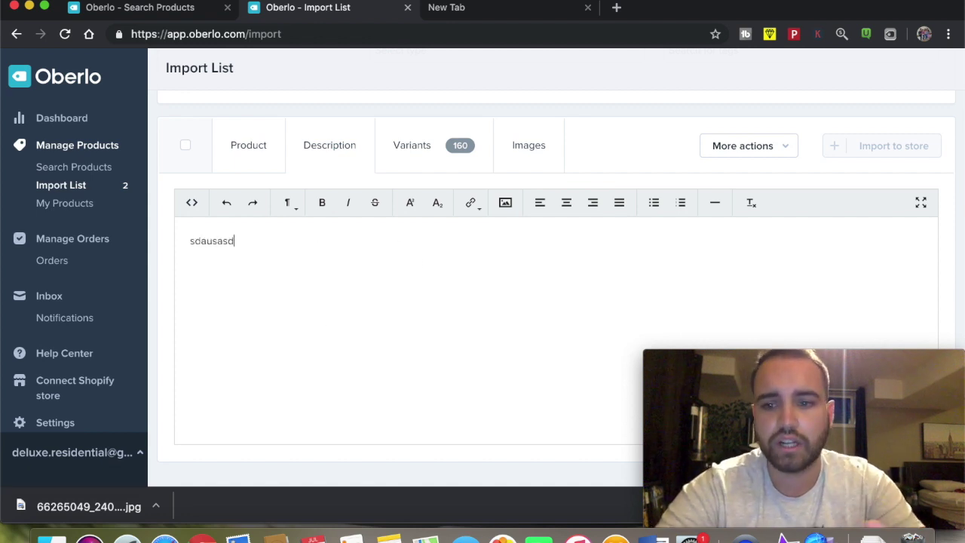
{"action": "key", "text": "BackSpace"}
{"action": "key", "text": "BackSpace"}
{"action": "key", "text": "BackSpace"}
{"action": "key", "text": "BackSpace"}
{"action": "key", "text": "BackSpace"}
{"action": "key", "text": "BackSpace"}
{"action": "key", "text": "BackSpace"}
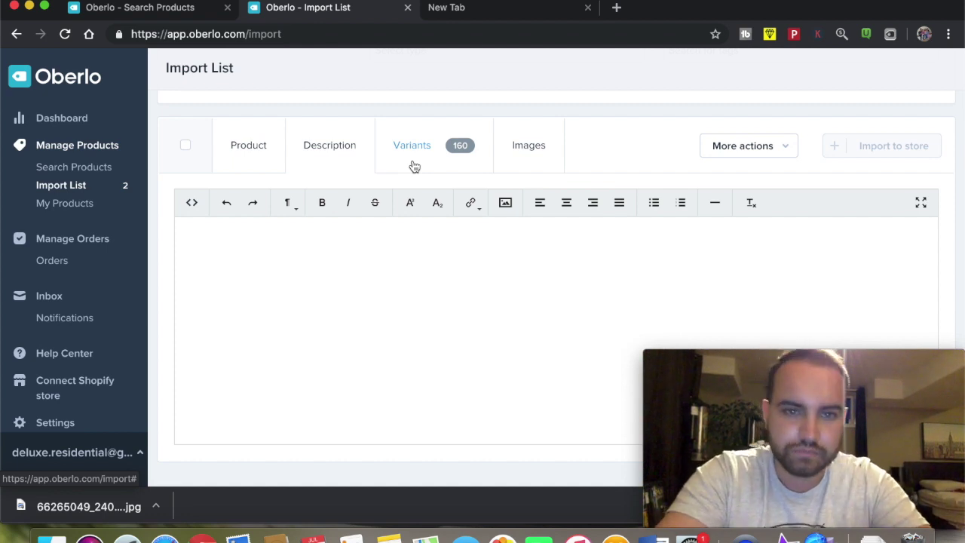
Step: Review the phone case's variants and look at the available shipping methods for the United States
{"action": "left_click", "coordinate": [413, 162]}
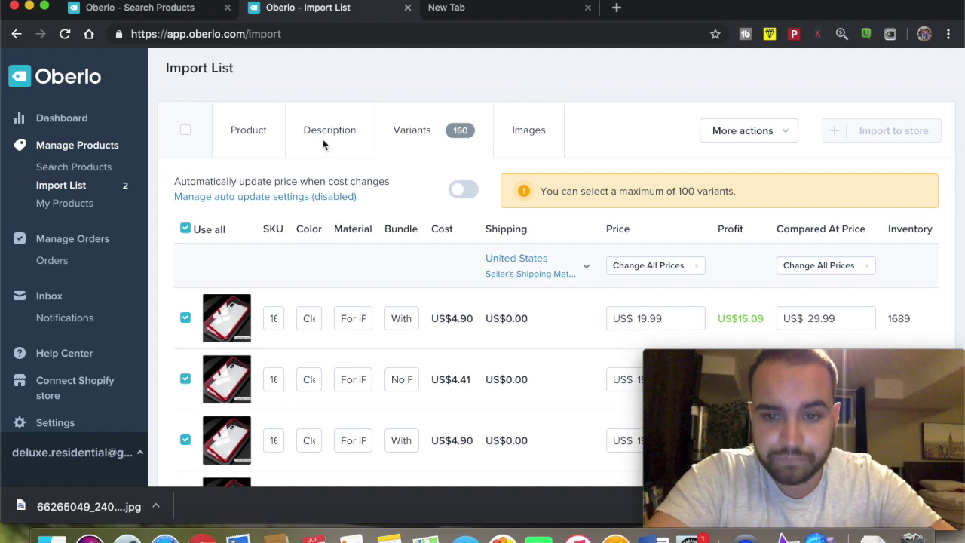
{"action": "scroll", "coordinate": [438, 151], "scroll_direction": "down", "scroll_amount": 3}
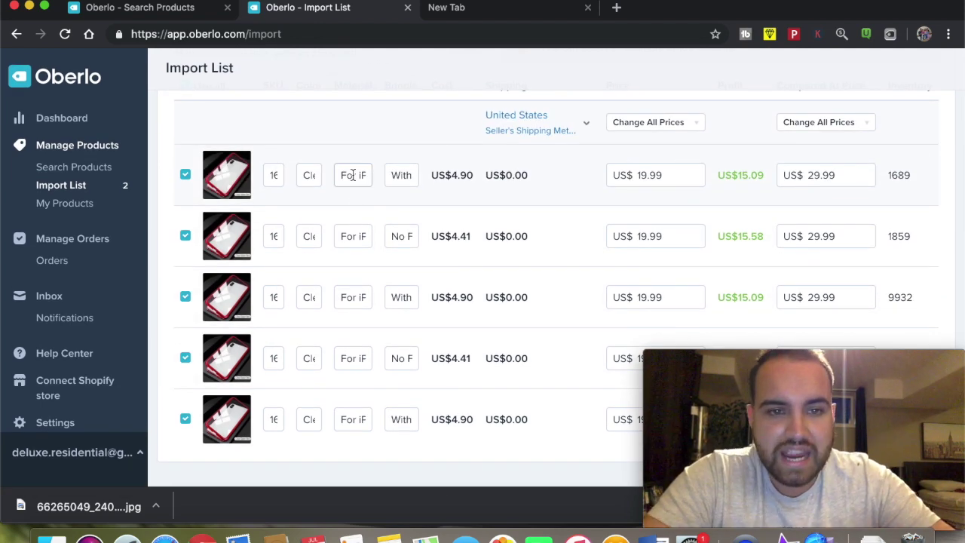
{"action": "left_click", "coordinate": [274, 175]}
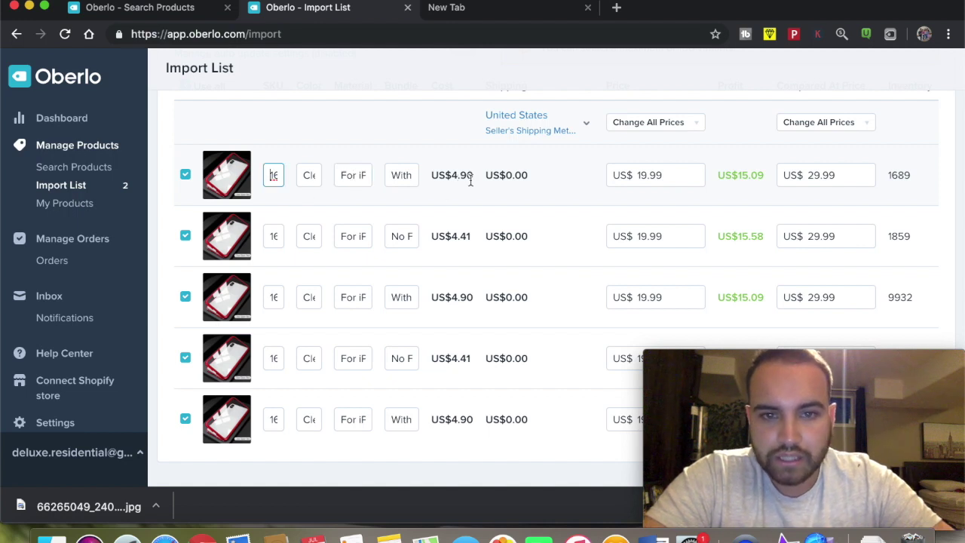
{"action": "scroll", "coordinate": [498, 230], "scroll_direction": "up", "scroll_amount": 3}
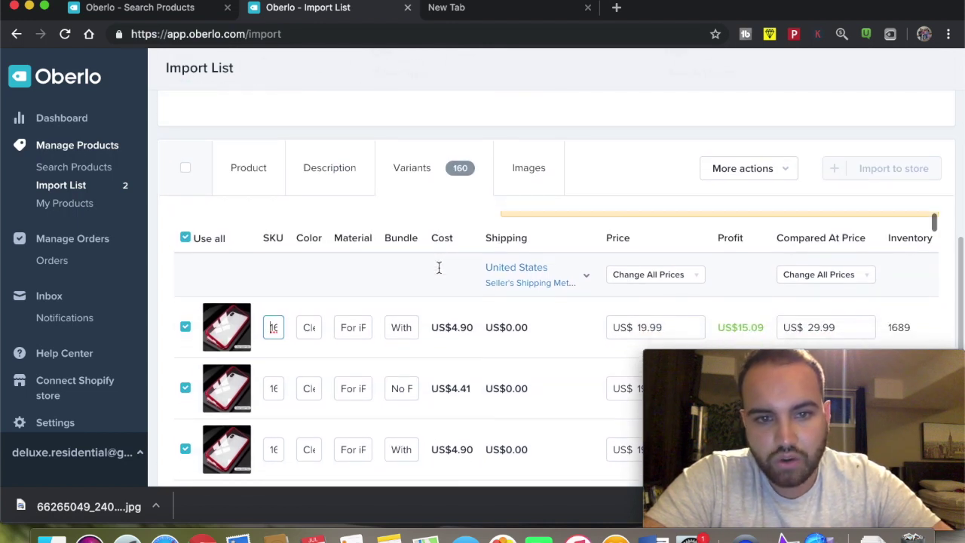
{"action": "left_click", "coordinate": [581, 279]}
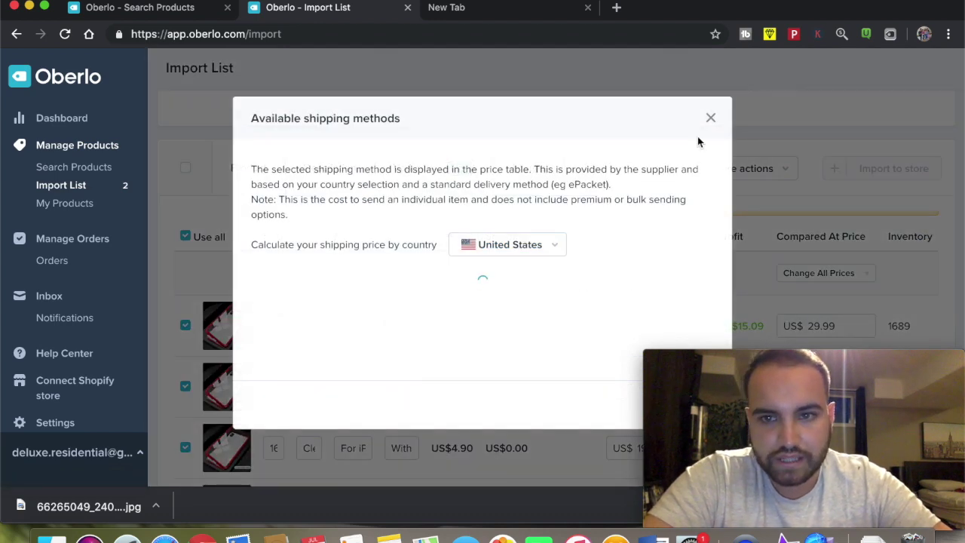
{"action": "left_click", "coordinate": [712, 117]}
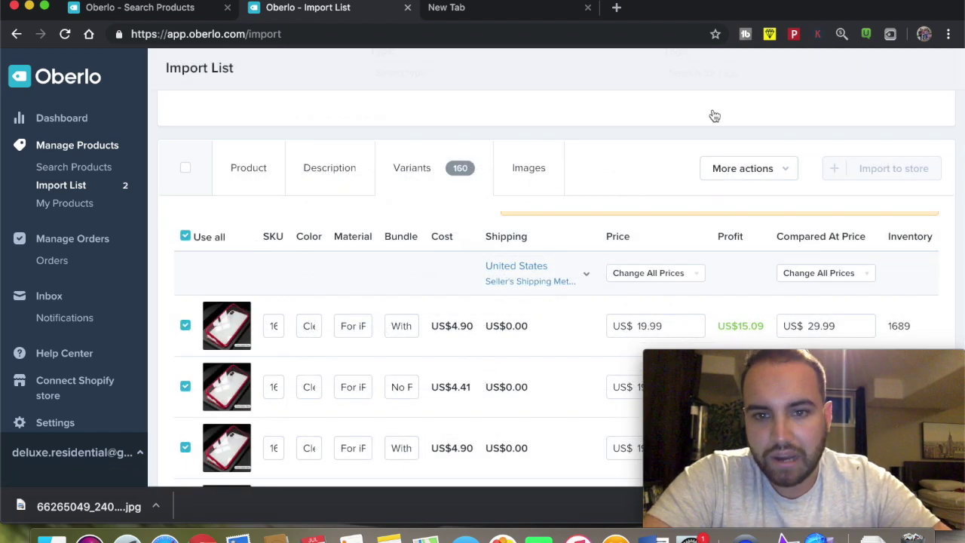
Step: Apply a new price value of 24.99 to all variants of the phone case
{"action": "scroll", "coordinate": [625, 236], "scroll_direction": "down", "scroll_amount": 3}
{"action": "scroll", "coordinate": [625, 237], "scroll_direction": "up", "scroll_amount": 5}
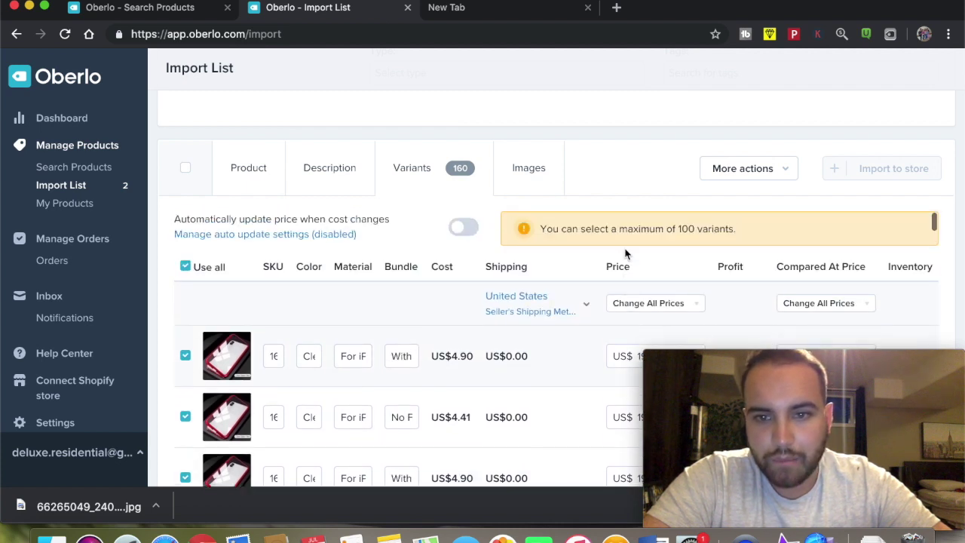
{"action": "scroll", "coordinate": [636, 241], "scroll_direction": "down", "scroll_amount": 3}
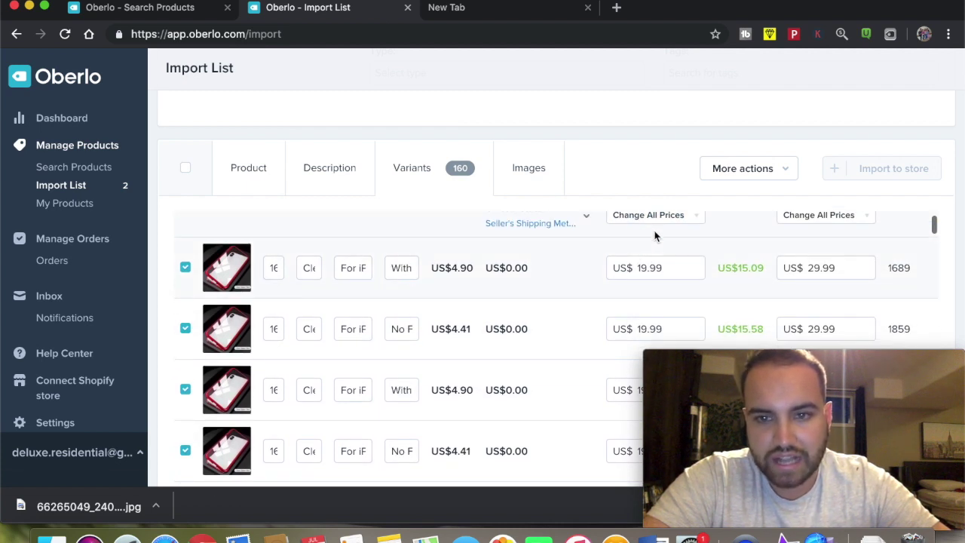
{"action": "scroll", "coordinate": [655, 236], "scroll_direction": "up", "scroll_amount": 2}
{"action": "left_click", "coordinate": [654, 273]}
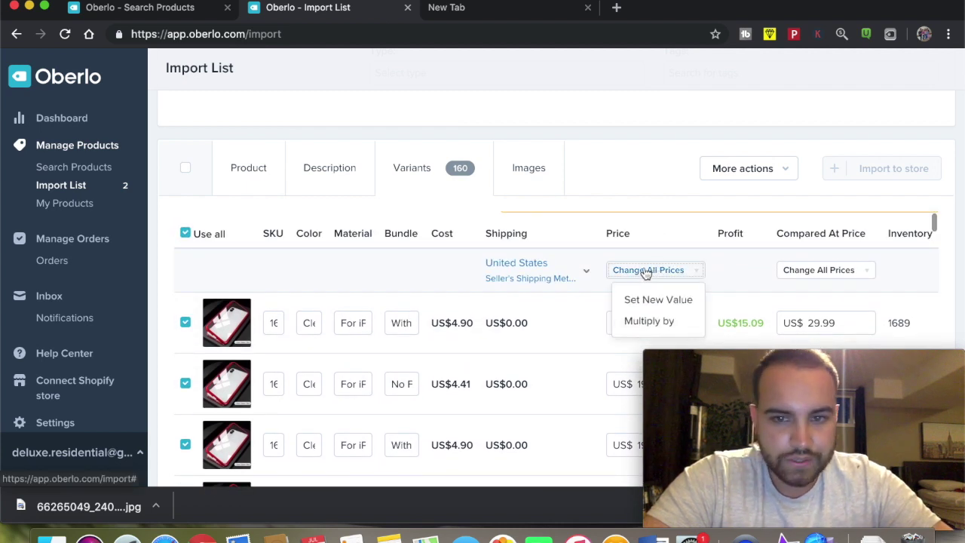
{"action": "left_click", "coordinate": [652, 300]}
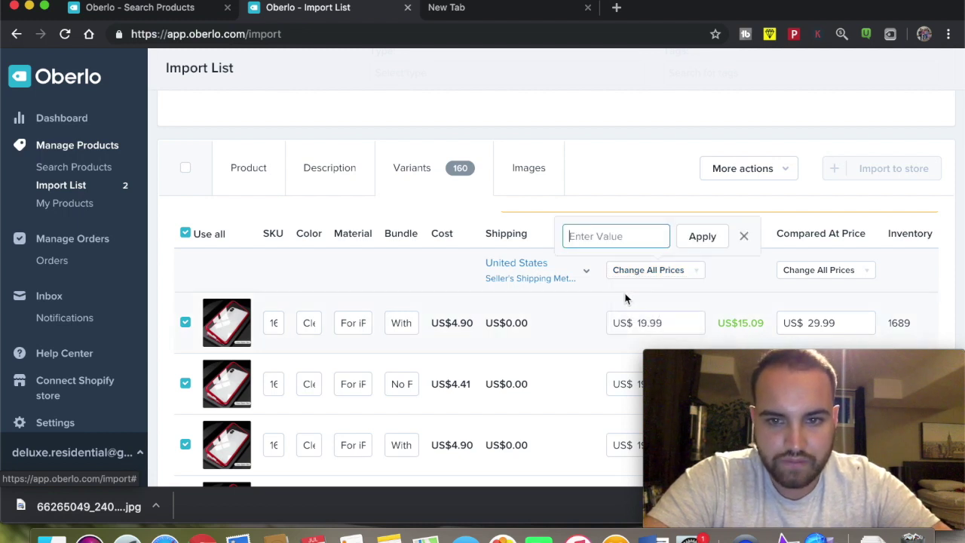
{"action": "left_click", "coordinate": [604, 237]}
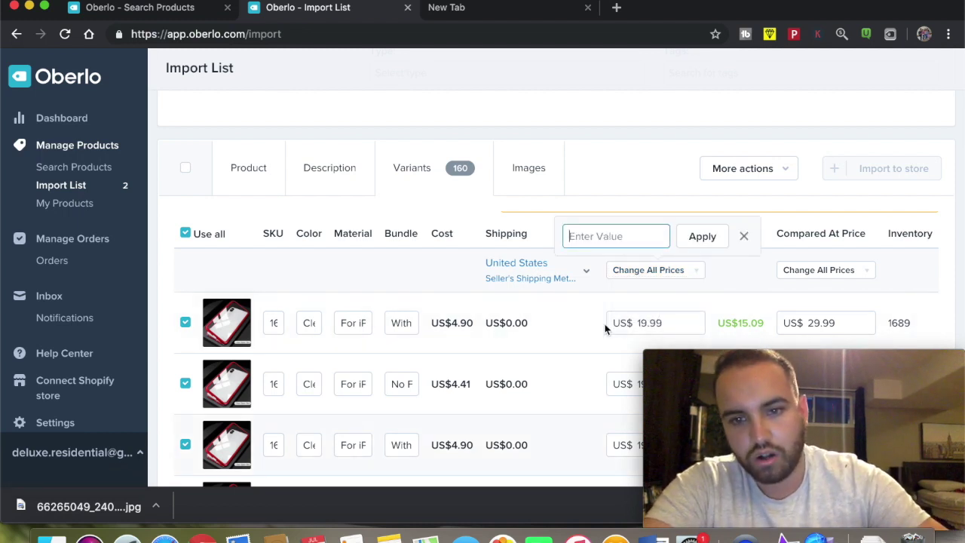
{"action": "left_click", "coordinate": [598, 238]}
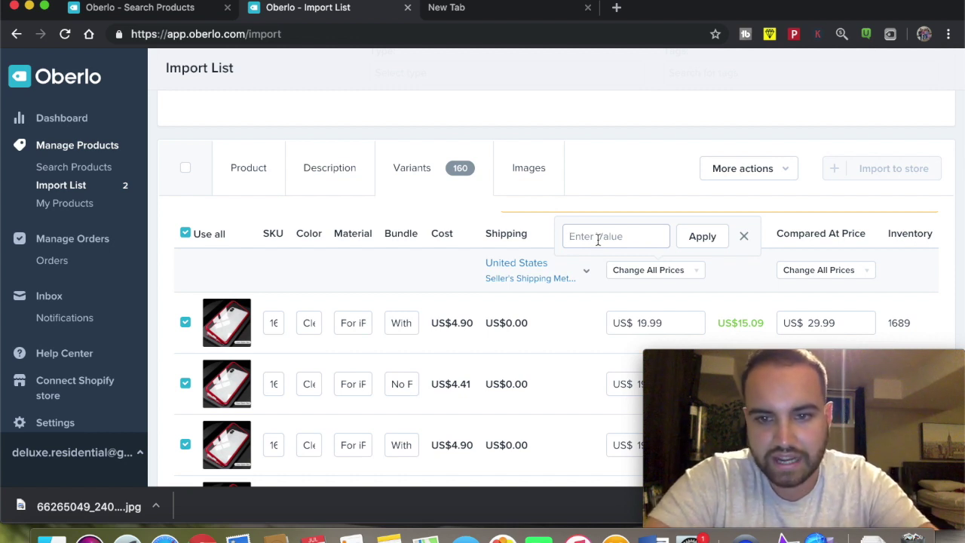
{"action": "type", "text": "24.99"}
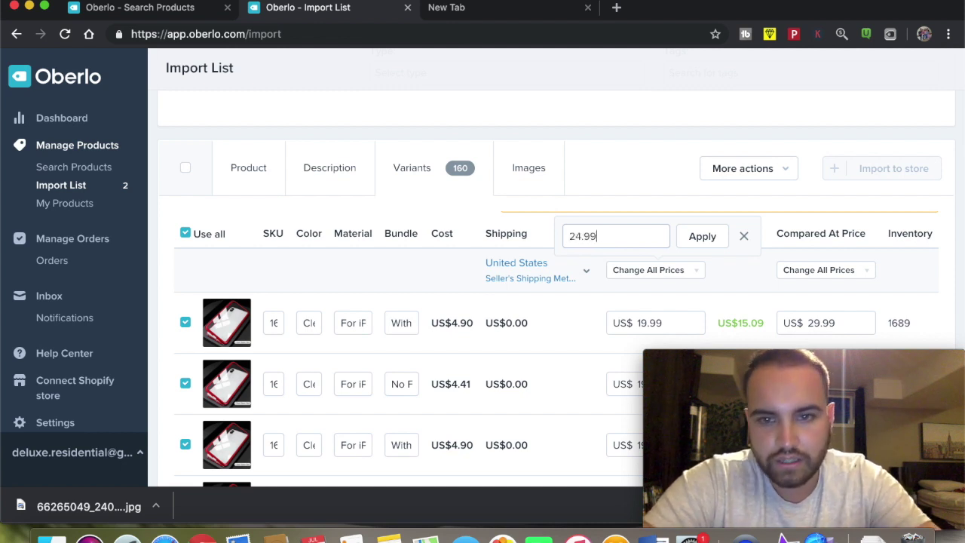
{"action": "left_click", "coordinate": [709, 236]}
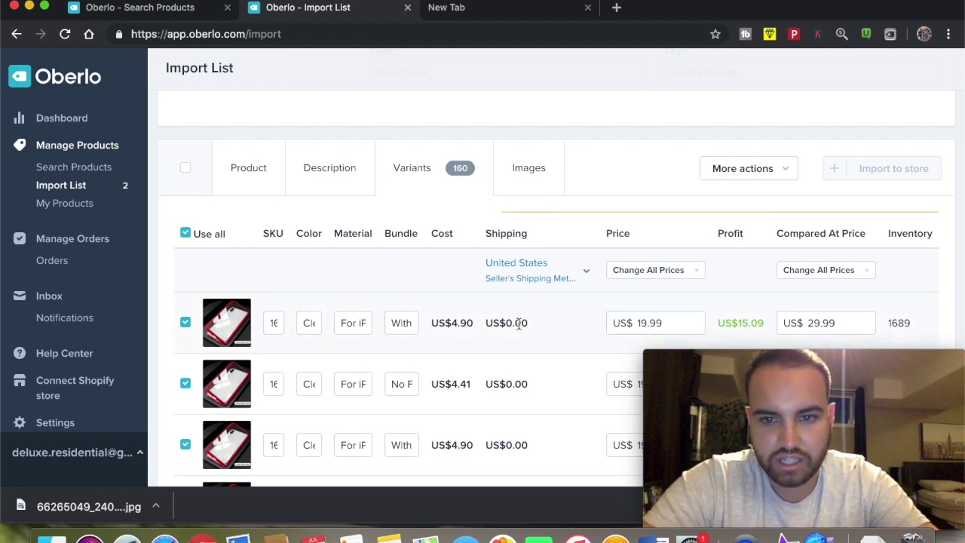
Step: Check the price, profit and compared-at price of the phone case's variants
{"action": "scroll", "coordinate": [524, 300], "scroll_direction": "down", "scroll_amount": 3}
{"action": "scroll", "coordinate": [524, 302], "scroll_direction": "up", "scroll_amount": 4}
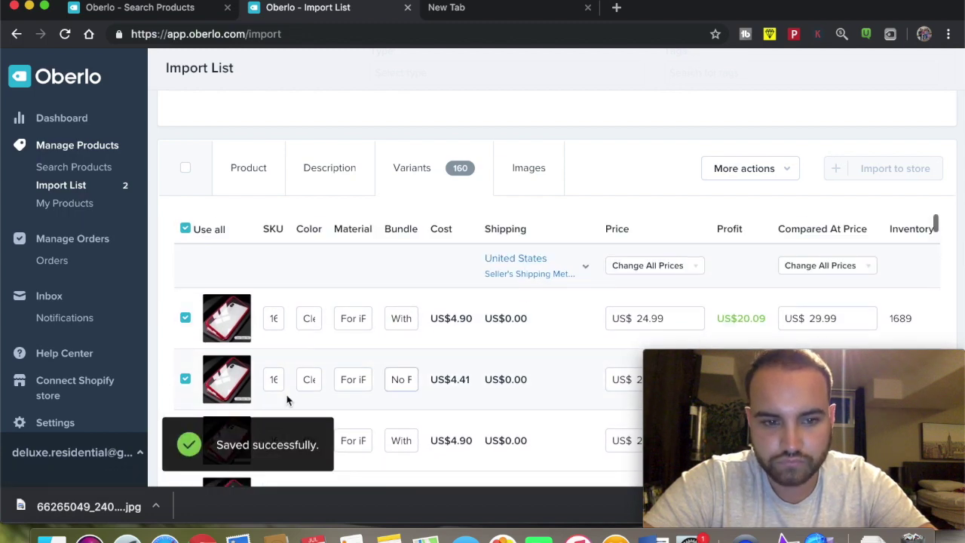
{"action": "scroll", "coordinate": [442, 347], "scroll_direction": "down", "scroll_amount": 4}
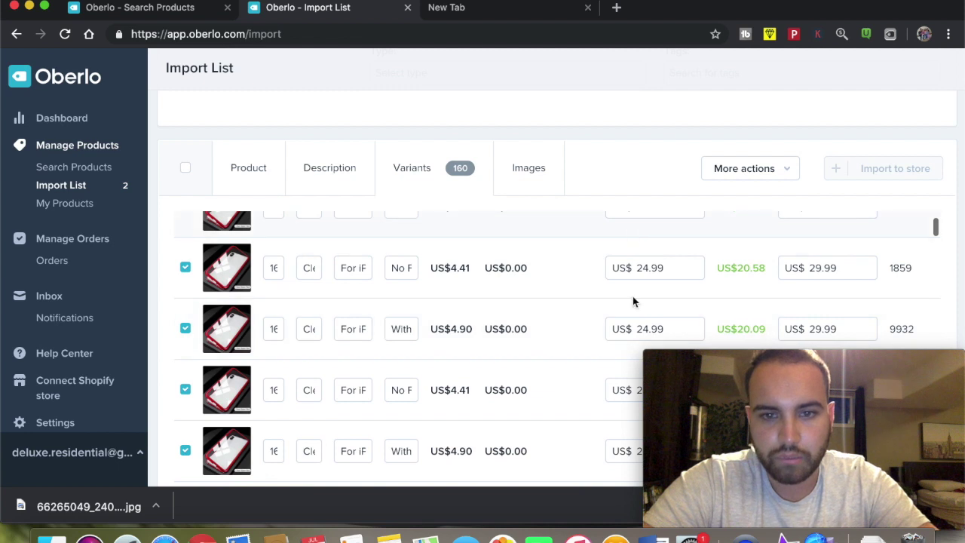
{"action": "scroll", "coordinate": [626, 339], "scroll_direction": "up", "scroll_amount": 2}
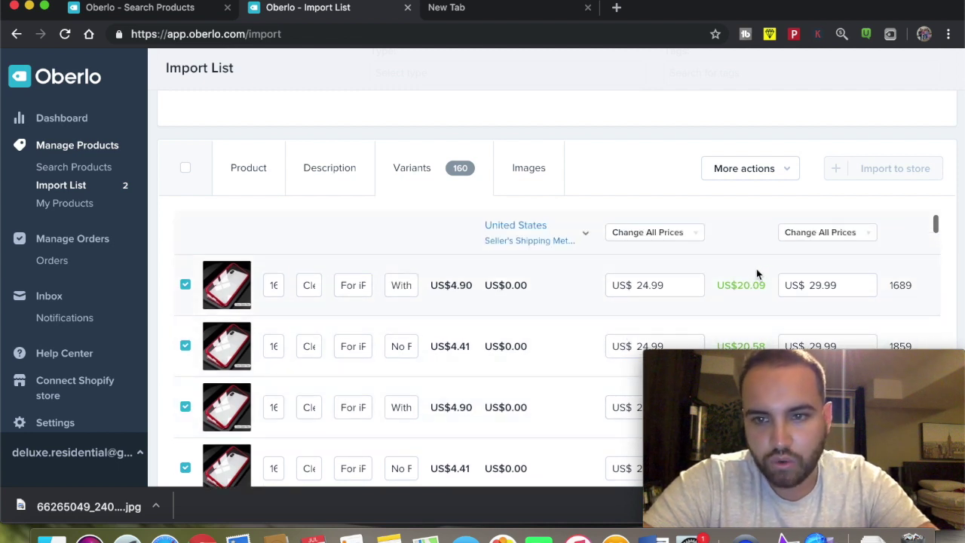
{"action": "scroll", "coordinate": [757, 272], "scroll_direction": "up", "scroll_amount": 2}
{"action": "scroll", "coordinate": [736, 264], "scroll_direction": "down", "scroll_amount": 2}
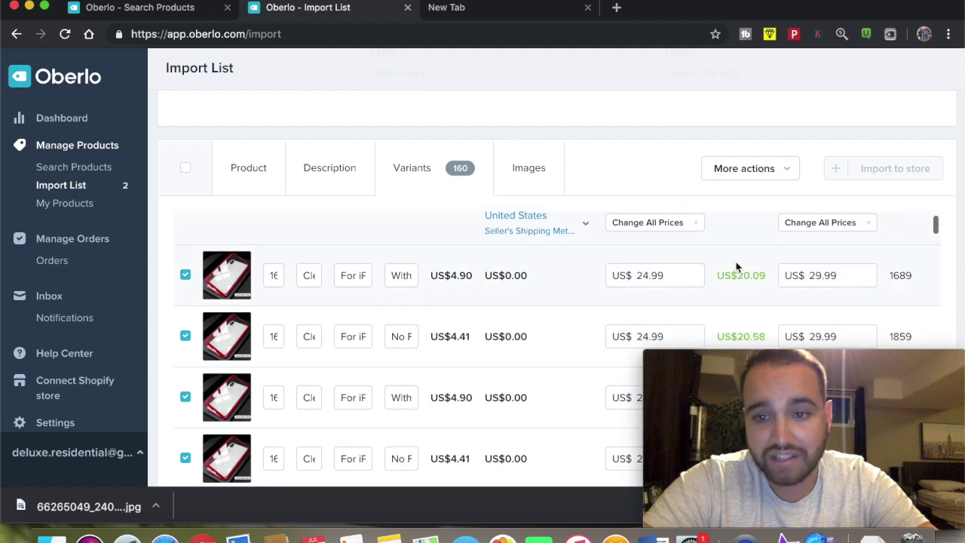
{"action": "scroll", "coordinate": [739, 271], "scroll_direction": "down", "scroll_amount": 1}
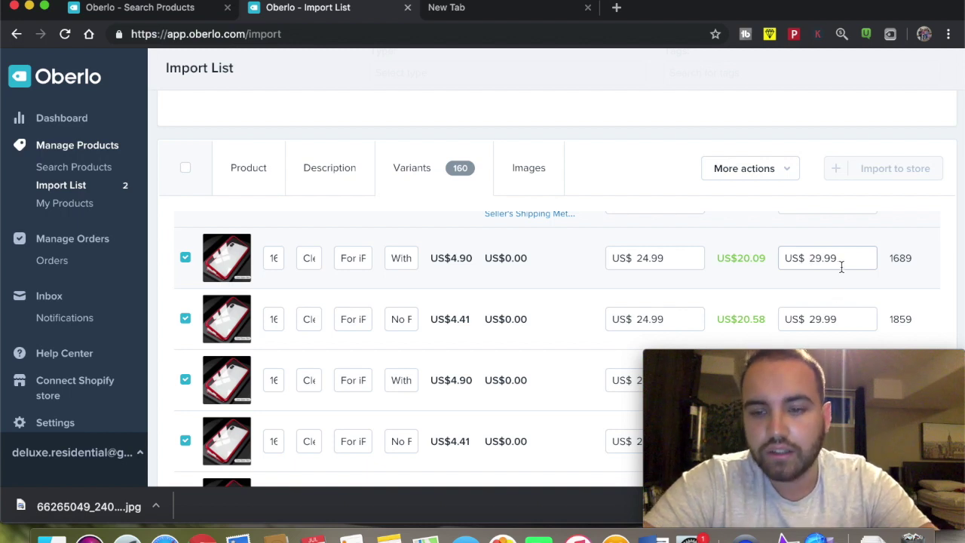
{"action": "scroll", "coordinate": [842, 266], "scroll_direction": "up", "scroll_amount": 1}
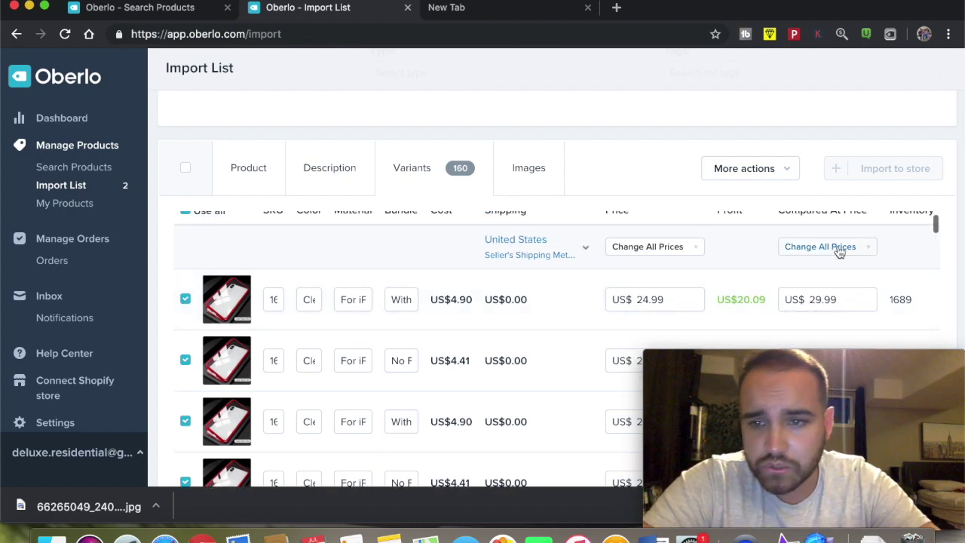
Step: Look at the bulk change options for the compared-at price and review the rest of the phone case's variant prices
{"action": "left_click", "coordinate": [838, 249]}
{"action": "left_click", "coordinate": [840, 249]}
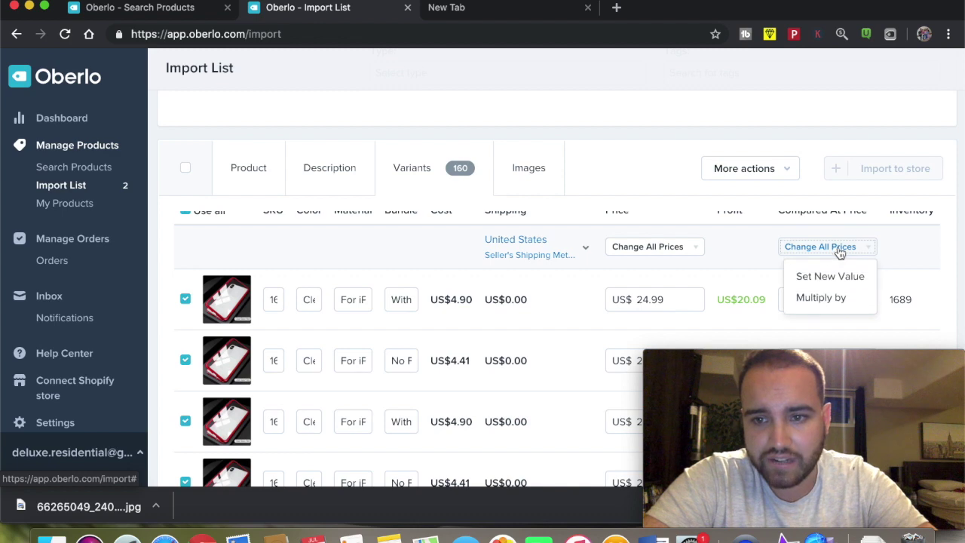
{"action": "left_click", "coordinate": [761, 271]}
{"action": "scroll", "coordinate": [761, 271], "scroll_direction": "down", "scroll_amount": 3}
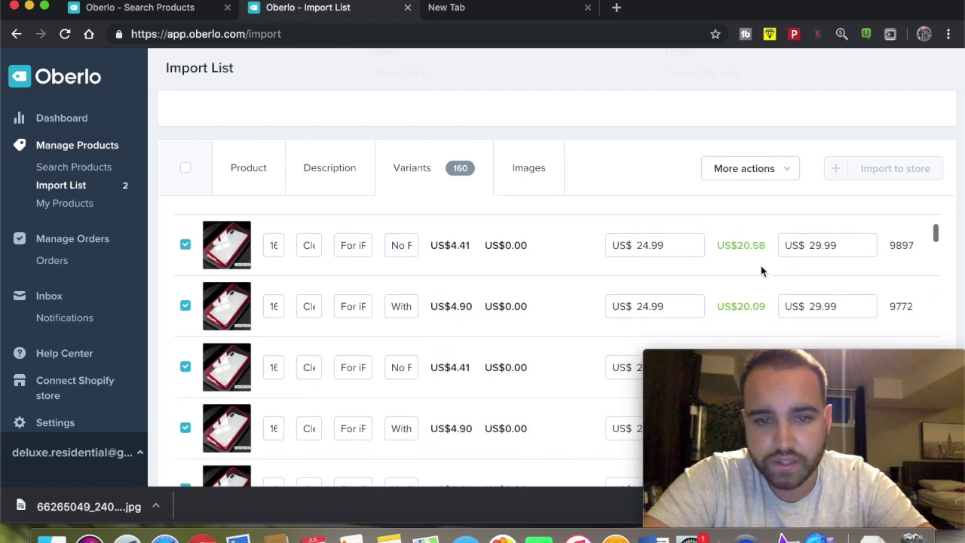
{"action": "scroll", "coordinate": [761, 272], "scroll_direction": "up", "scroll_amount": 1}
{"action": "scroll", "coordinate": [763, 261], "scroll_direction": "up", "scroll_amount": 5}
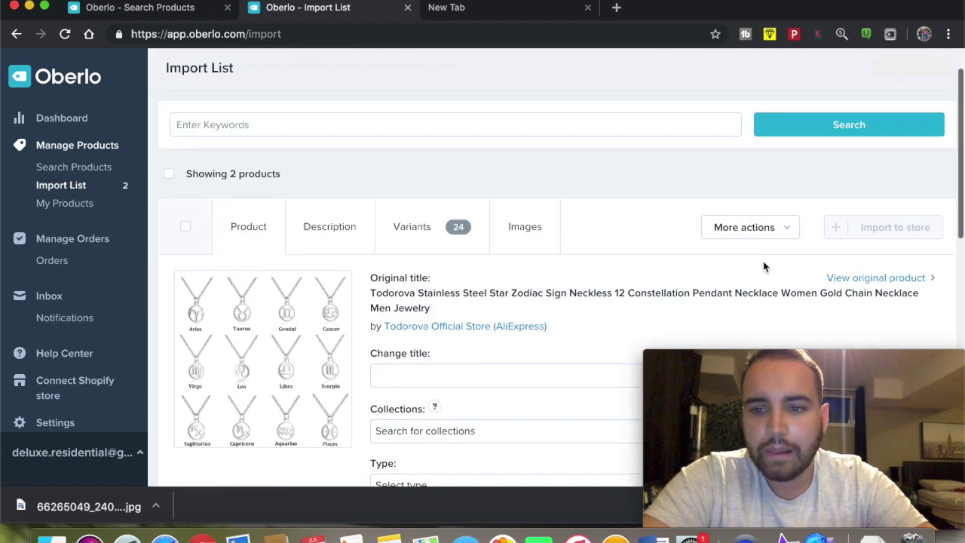
{"action": "scroll", "coordinate": [763, 261], "scroll_direction": "down", "scroll_amount": 7}
{"action": "scroll", "coordinate": [806, 175], "scroll_direction": "up", "scroll_amount": 1}
{"action": "scroll", "coordinate": [807, 175], "scroll_direction": "up", "scroll_amount": 2}
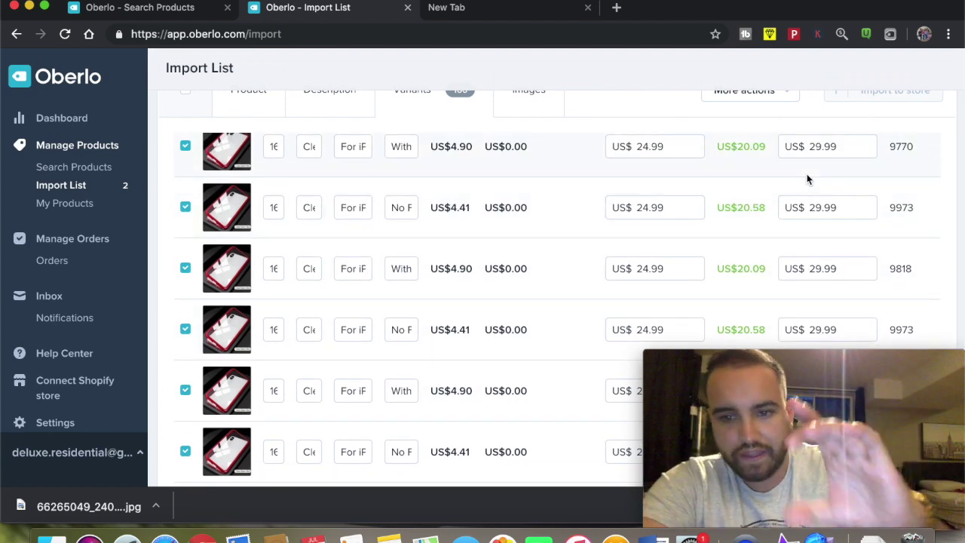
{"action": "scroll", "coordinate": [654, 161], "scroll_direction": "up", "scroll_amount": 5}
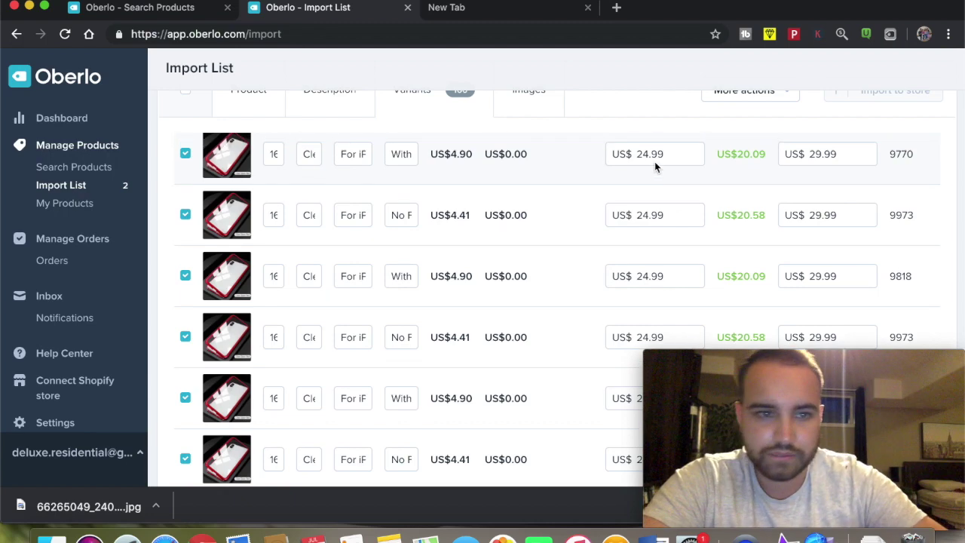
{"action": "scroll", "coordinate": [654, 161], "scroll_direction": "up", "scroll_amount": 4}
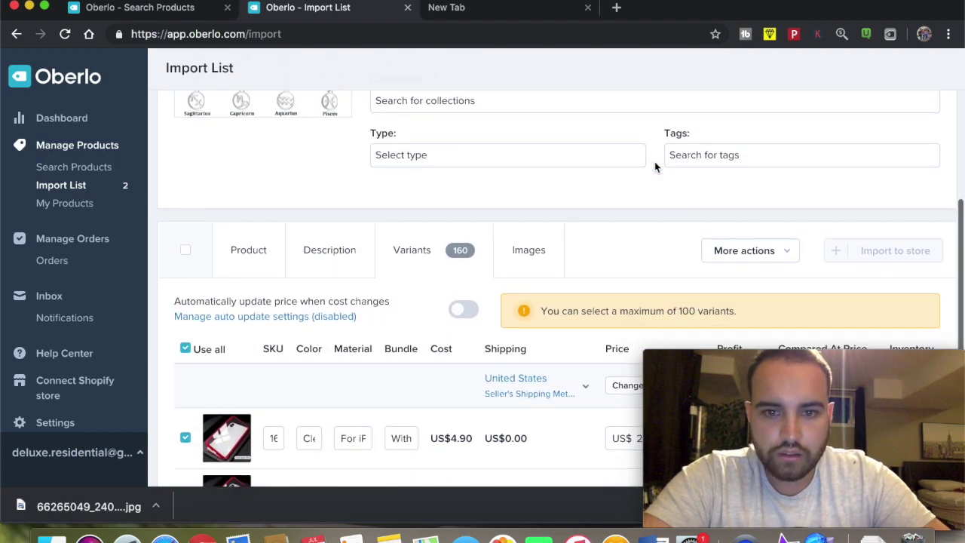
Step: Examine the phone case's image gallery to decide which product photos are suitable for the store
{"action": "left_click", "coordinate": [525, 249]}
{"action": "scroll", "coordinate": [373, 240], "scroll_direction": "down", "scroll_amount": 5}
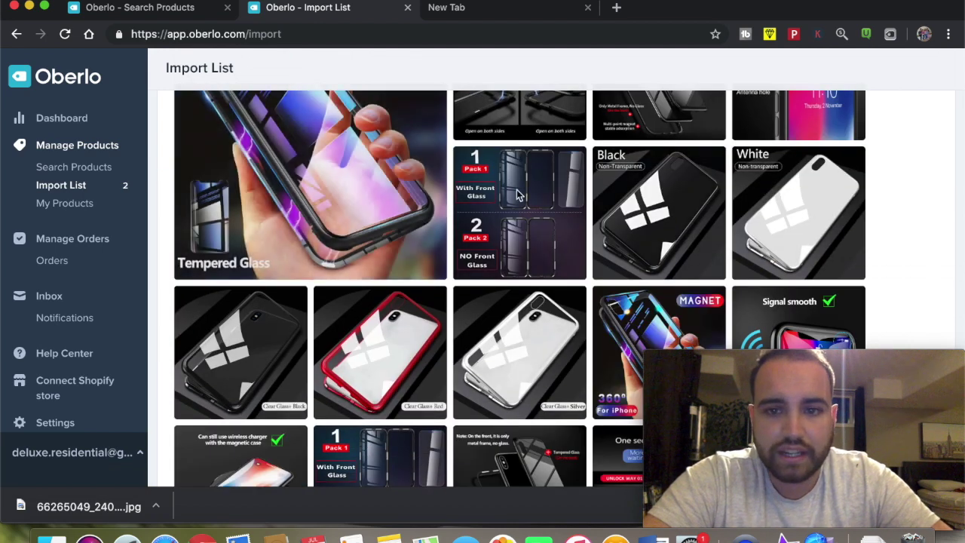
{"action": "scroll", "coordinate": [517, 194], "scroll_direction": "up", "scroll_amount": 2}
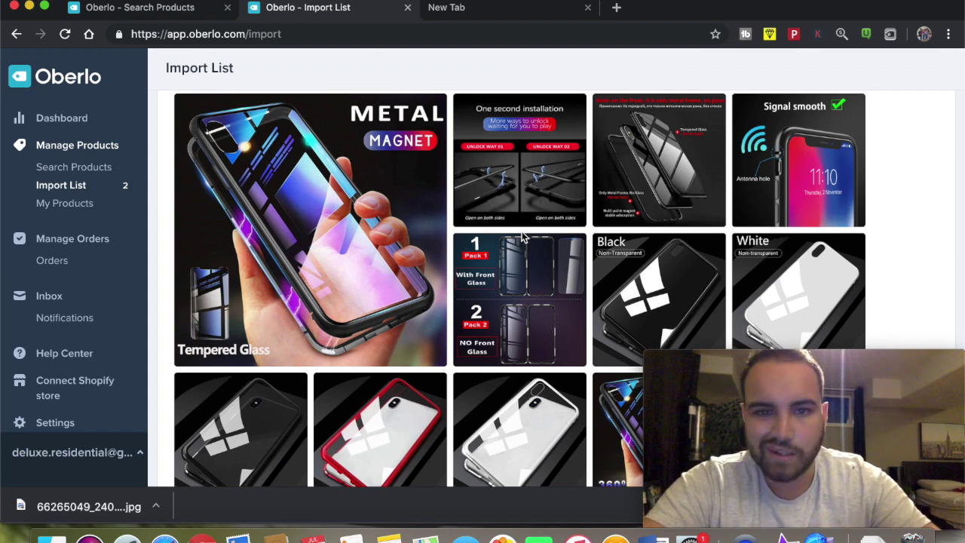
{"action": "mouse_move", "coordinate": [221, 335]}
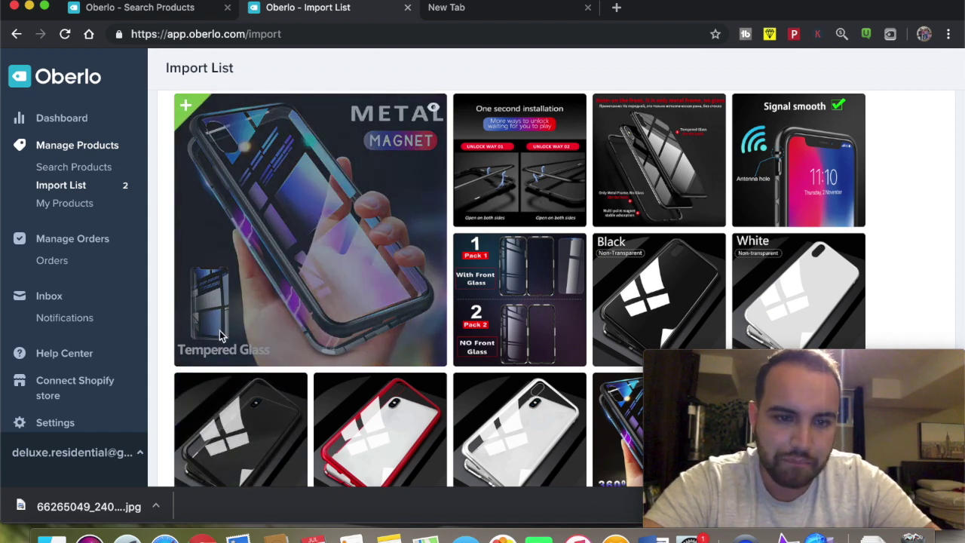
{"action": "mouse_move", "coordinate": [757, 181]}
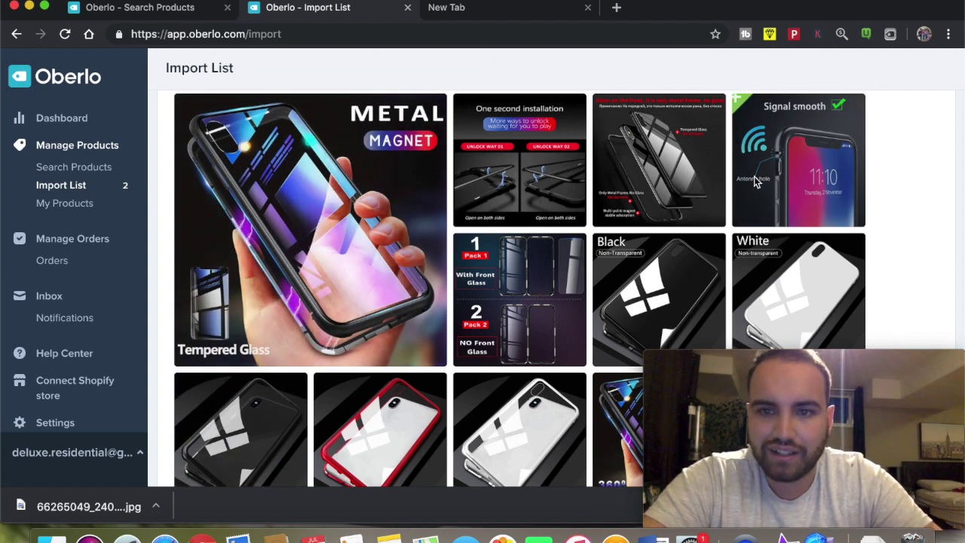
{"action": "scroll", "coordinate": [538, 202], "scroll_direction": "down", "scroll_amount": 5}
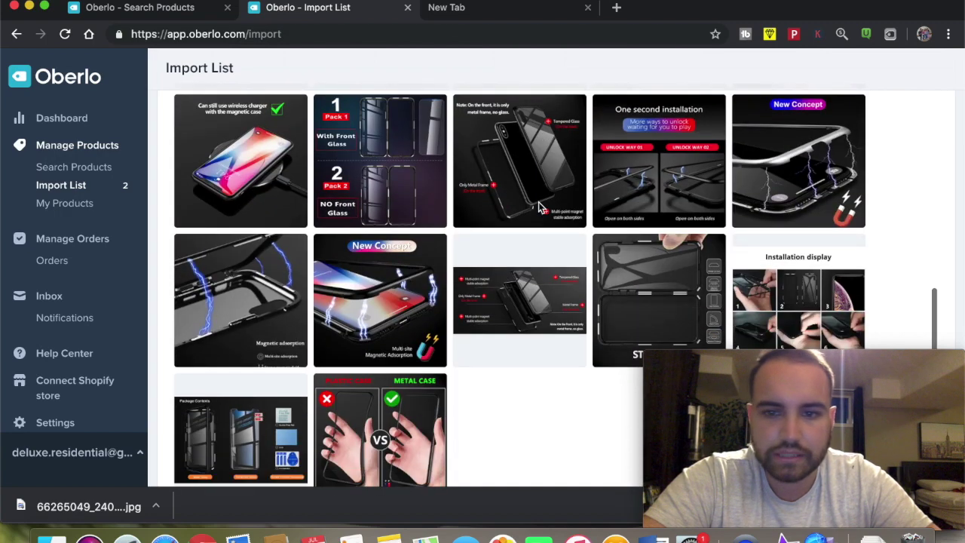
{"action": "mouse_move", "coordinate": [538, 207]}
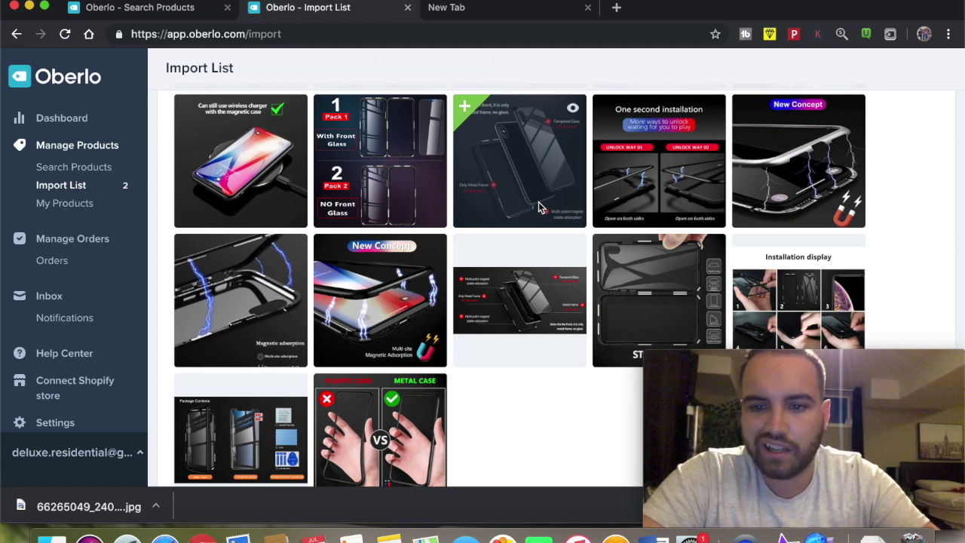
{"action": "scroll", "coordinate": [539, 207], "scroll_direction": "down", "scroll_amount": 1}
{"action": "mouse_move", "coordinate": [380, 276]}
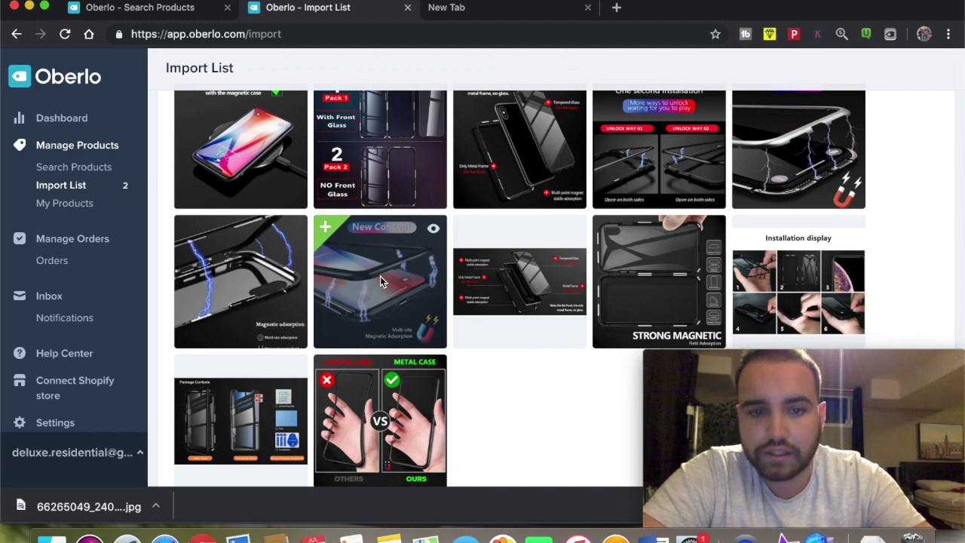
{"action": "scroll", "coordinate": [380, 276], "scroll_direction": "up", "scroll_amount": 2}
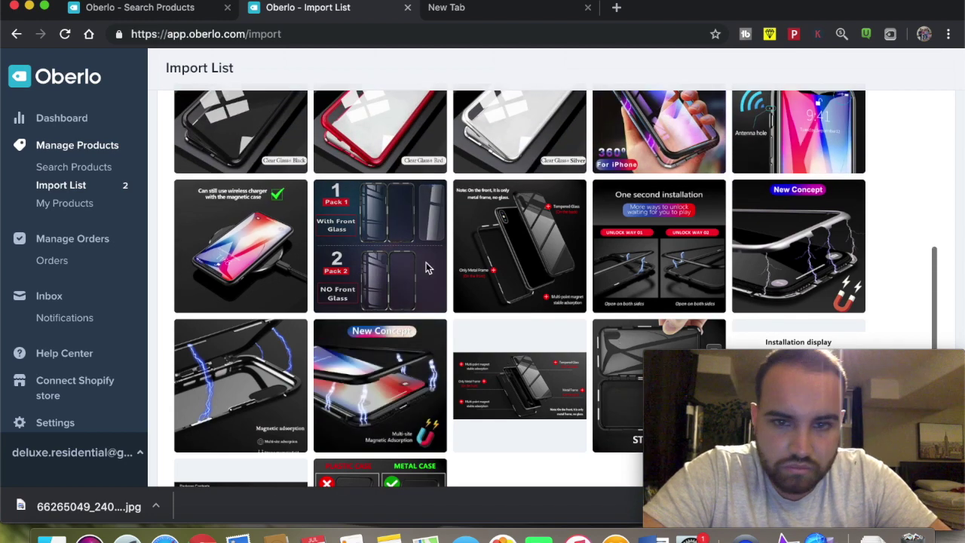
{"action": "scroll", "coordinate": [421, 232], "scroll_direction": "up", "scroll_amount": 3}
{"action": "scroll", "coordinate": [421, 233], "scroll_direction": "up", "scroll_amount": 3}
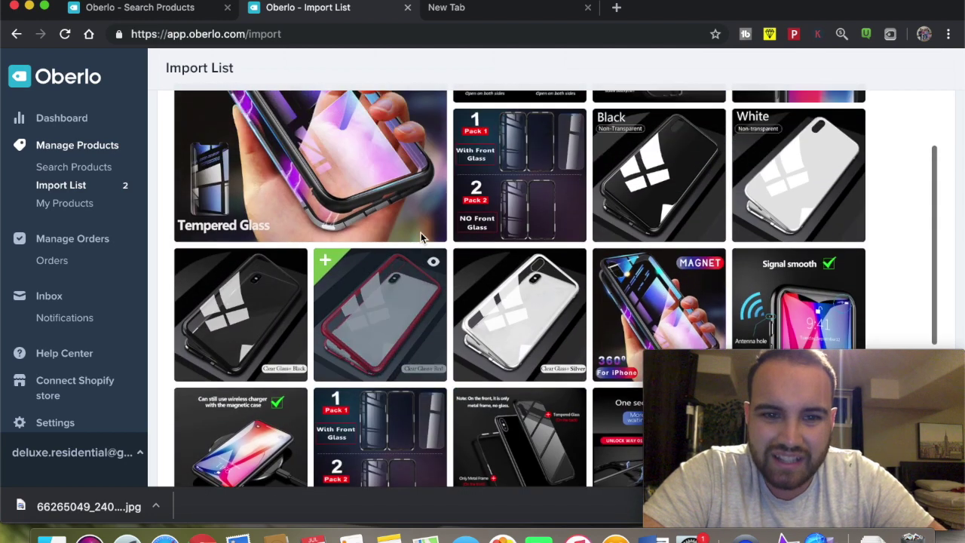
{"action": "scroll", "coordinate": [421, 232], "scroll_direction": "down", "scroll_amount": 2}
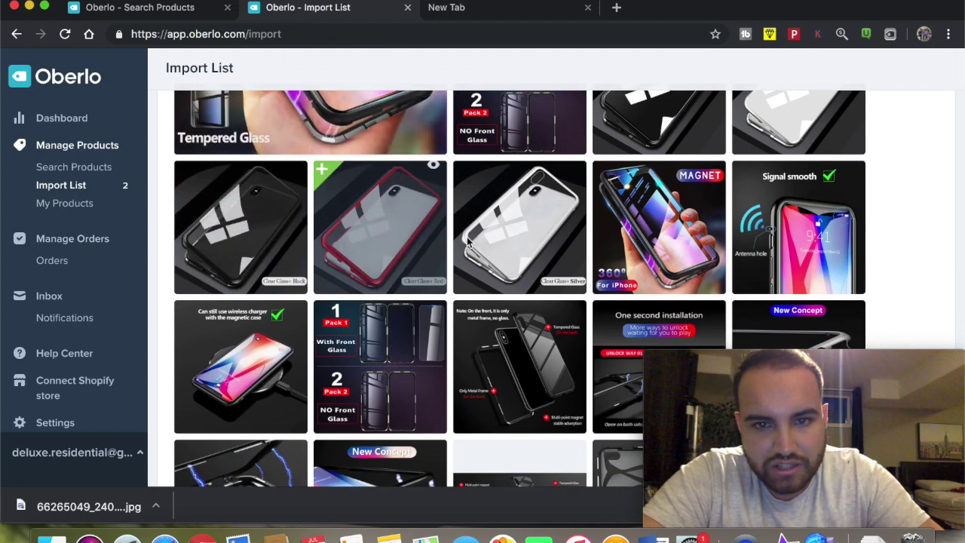
{"action": "scroll", "coordinate": [543, 221], "scroll_direction": "up", "scroll_amount": 1}
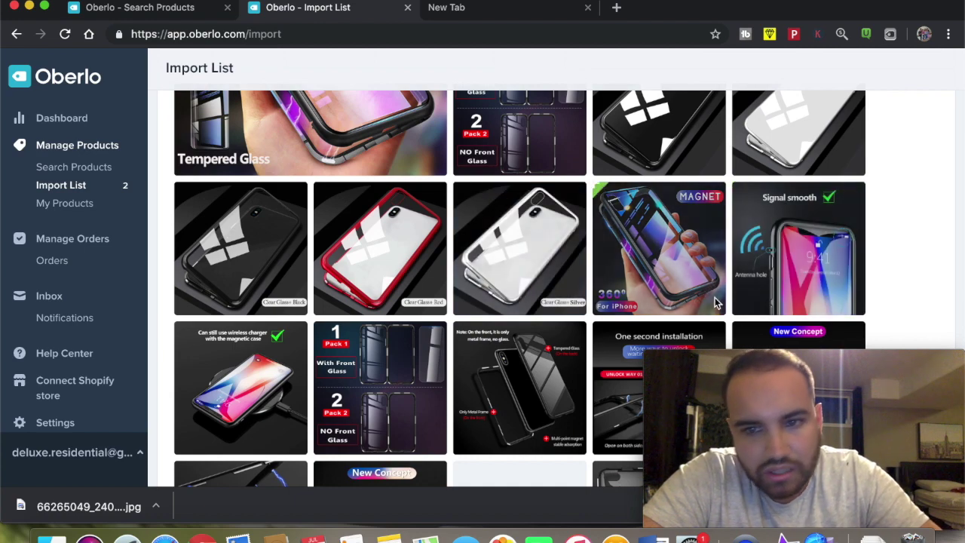
{"action": "scroll", "coordinate": [614, 251], "scroll_direction": "up", "scroll_amount": 5}
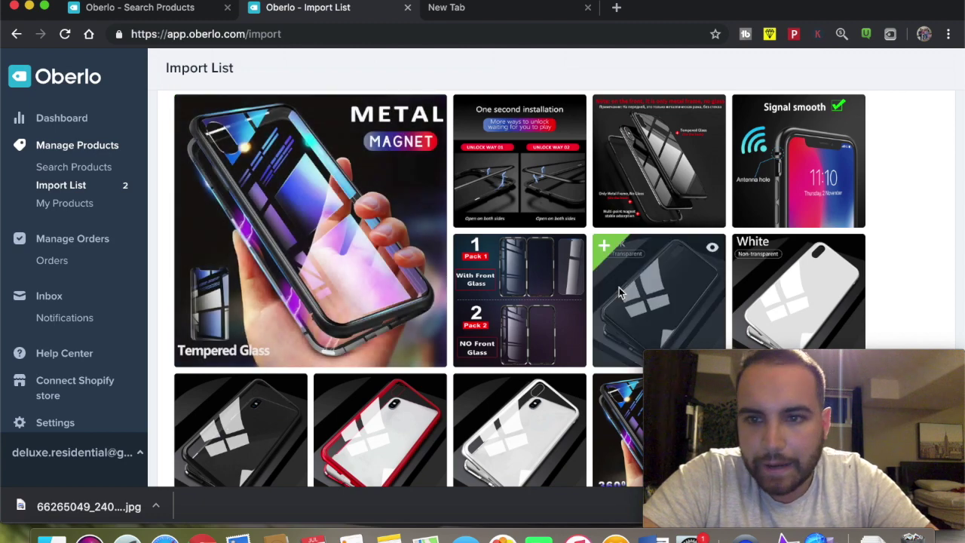
{"action": "scroll", "coordinate": [619, 293], "scroll_direction": "down", "scroll_amount": 10}
{"action": "scroll", "coordinate": [619, 290], "scroll_direction": "up", "scroll_amount": 10}
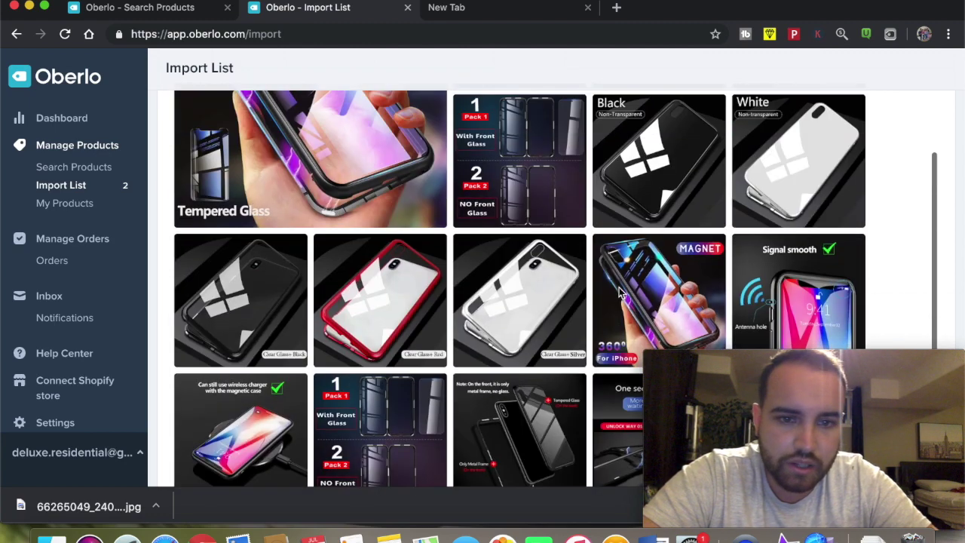
Step: Add the pack comparison, one-second installation, metal frame, signal, black and white case images to the phone case
{"action": "left_click", "coordinate": [525, 224]}
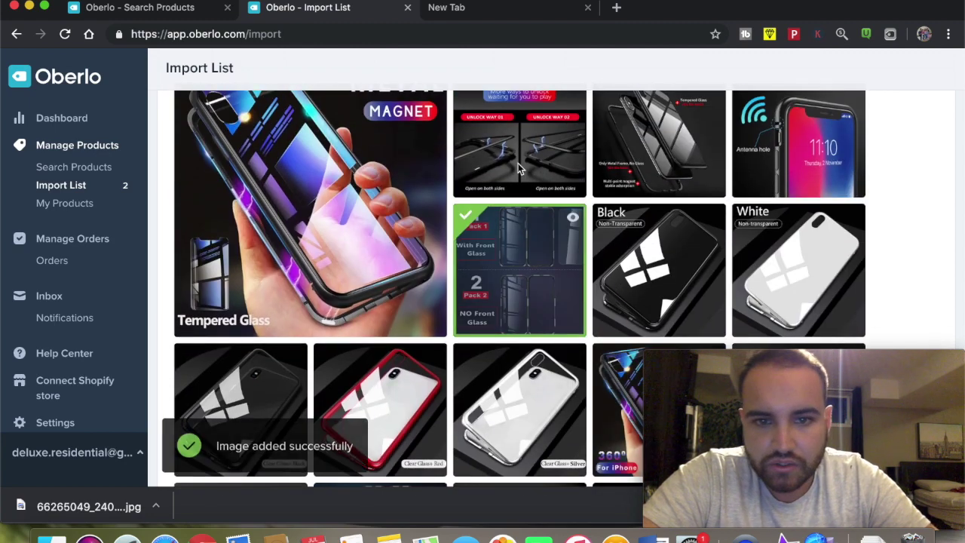
{"action": "left_click", "coordinate": [567, 148]}
{"action": "left_click", "coordinate": [658, 145]}
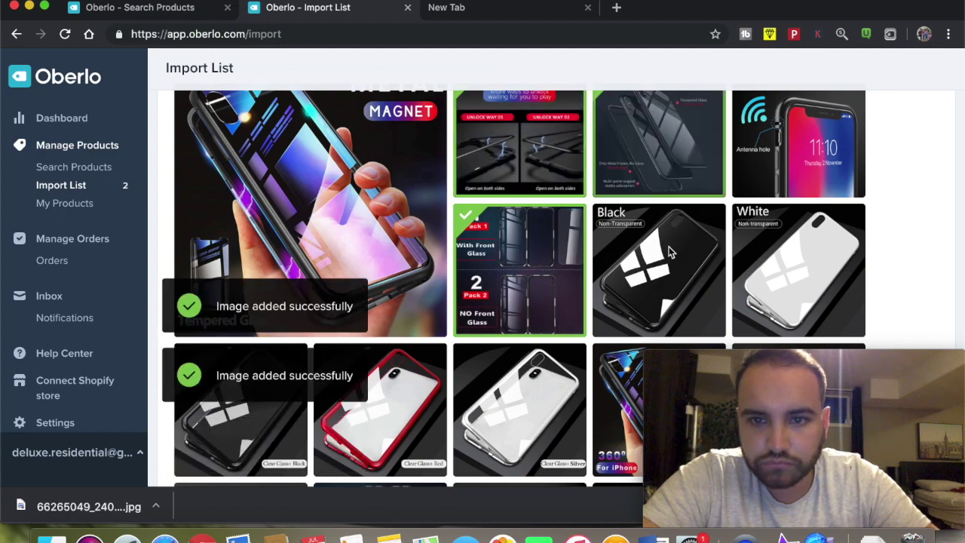
{"action": "left_click", "coordinate": [658, 270]}
{"action": "left_click", "coordinate": [796, 253]}
{"action": "scroll", "coordinate": [679, 249], "scroll_direction": "down", "scroll_amount": 3}
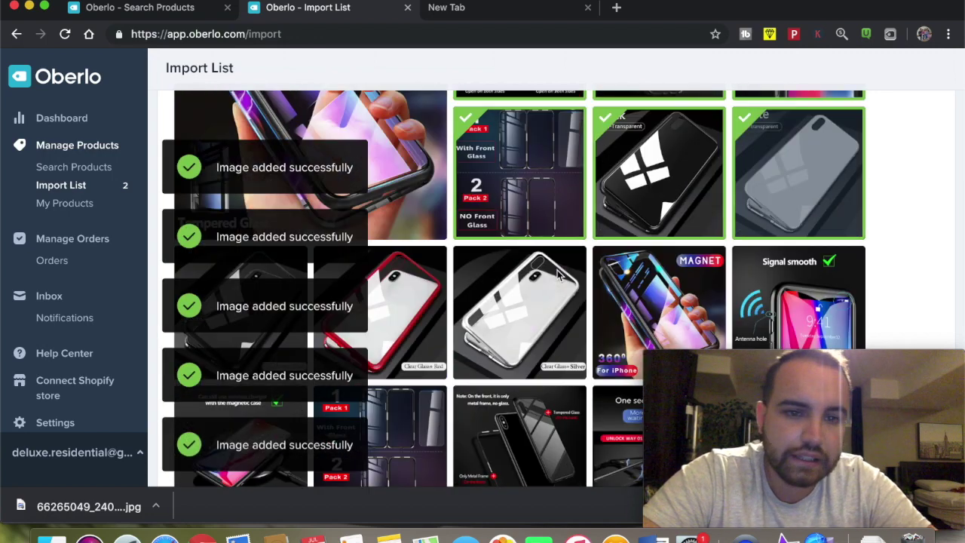
Step: Select the clear silver, 360° magnet and second signal-smooth images as further product photos for the phone case
{"action": "left_click", "coordinate": [528, 248]}
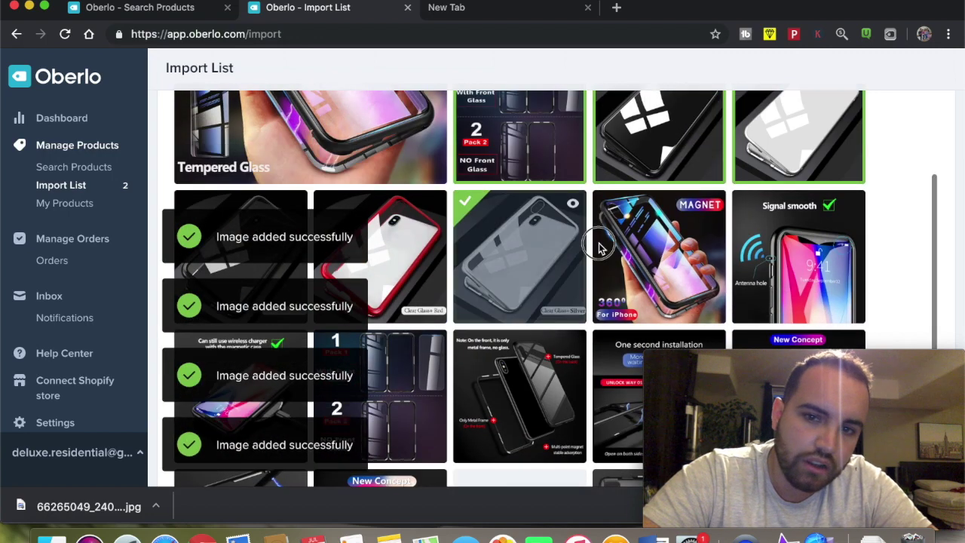
{"action": "left_click", "coordinate": [712, 233]}
{"action": "left_click", "coordinate": [763, 229]}
{"action": "left_click", "coordinate": [657, 240]}
{"action": "scroll", "coordinate": [437, 227], "scroll_direction": "up", "scroll_amount": 5}
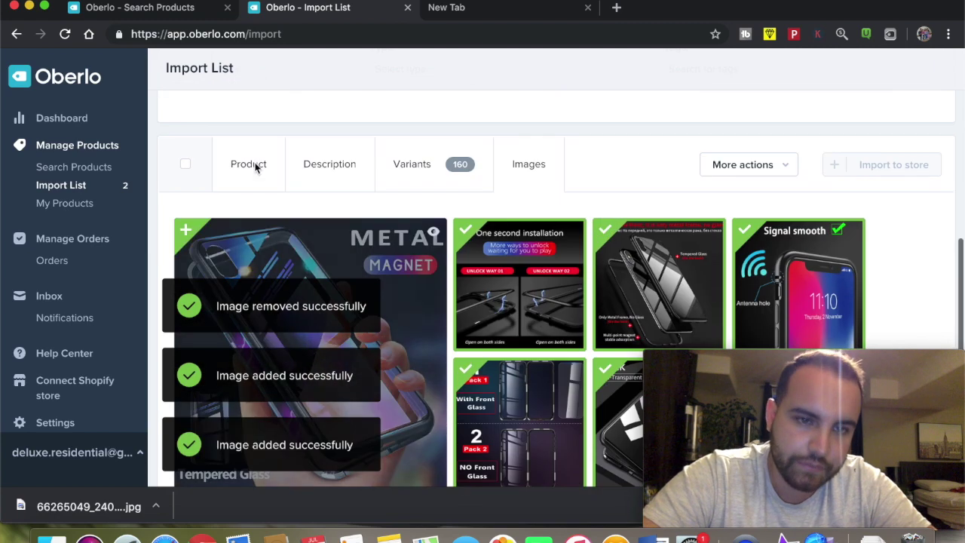
Step: Return to the phone case's product details and look at its additional actions and the import-to-store option
{"action": "left_click", "coordinate": [255, 166]}
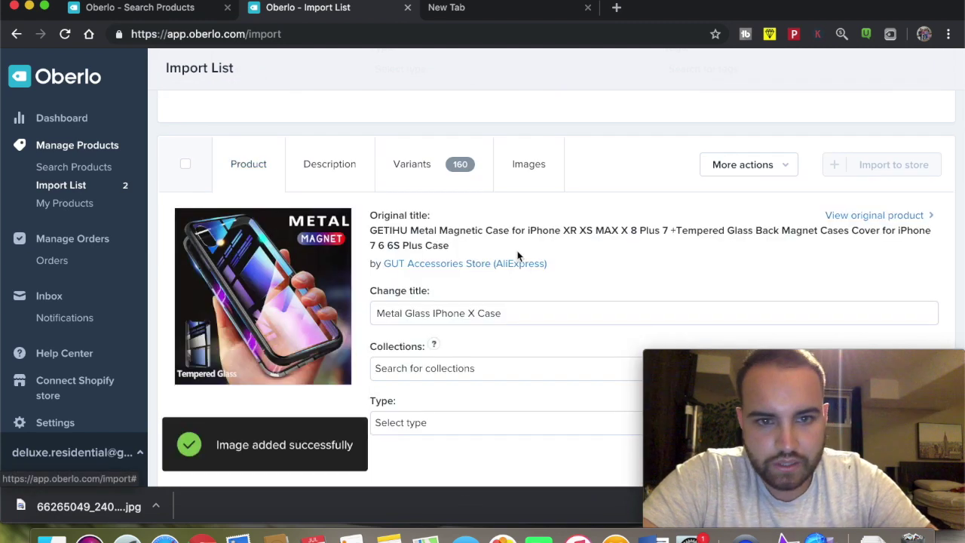
{"action": "scroll", "coordinate": [528, 254], "scroll_direction": "down", "scroll_amount": 1}
{"action": "left_click", "coordinate": [785, 149]}
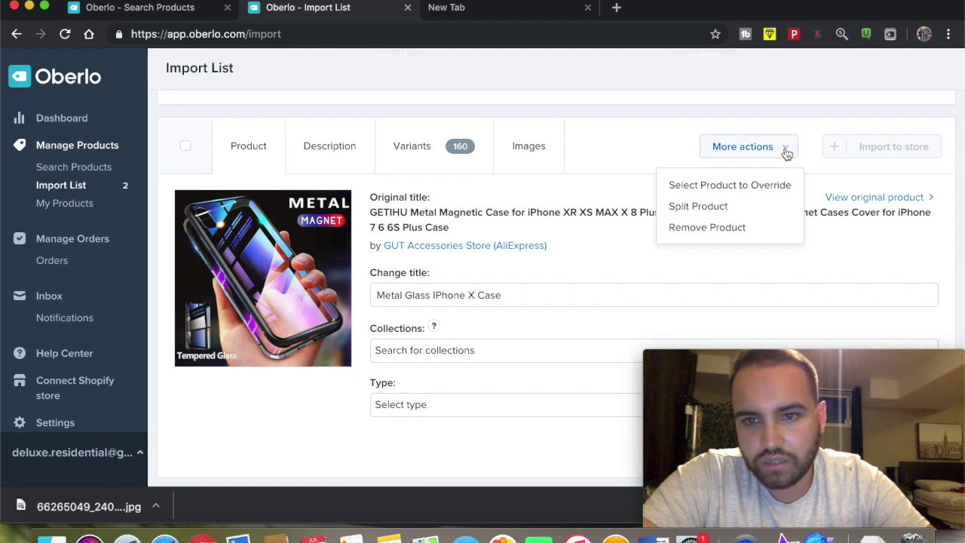
{"action": "left_click", "coordinate": [784, 150]}
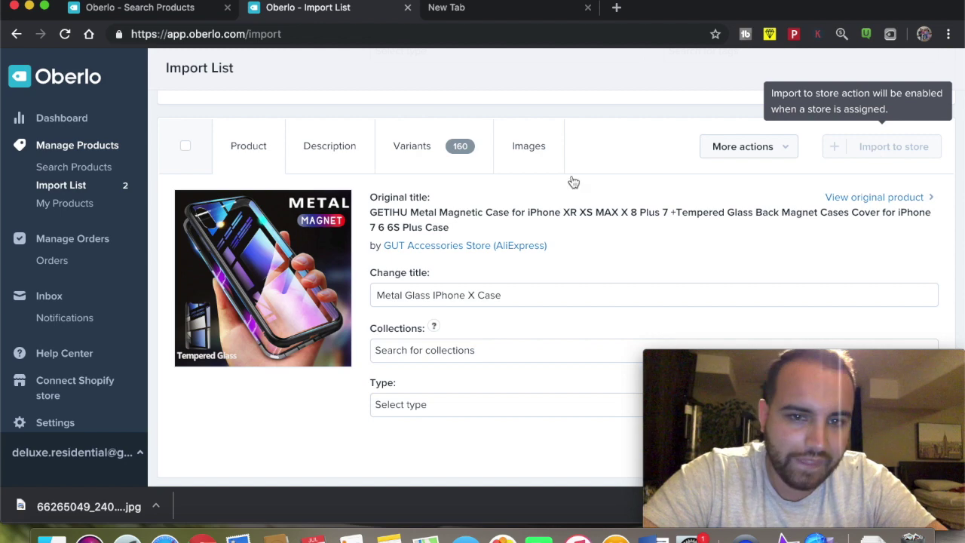
{"action": "scroll", "coordinate": [543, 175], "scroll_direction": "down", "scroll_amount": 1}
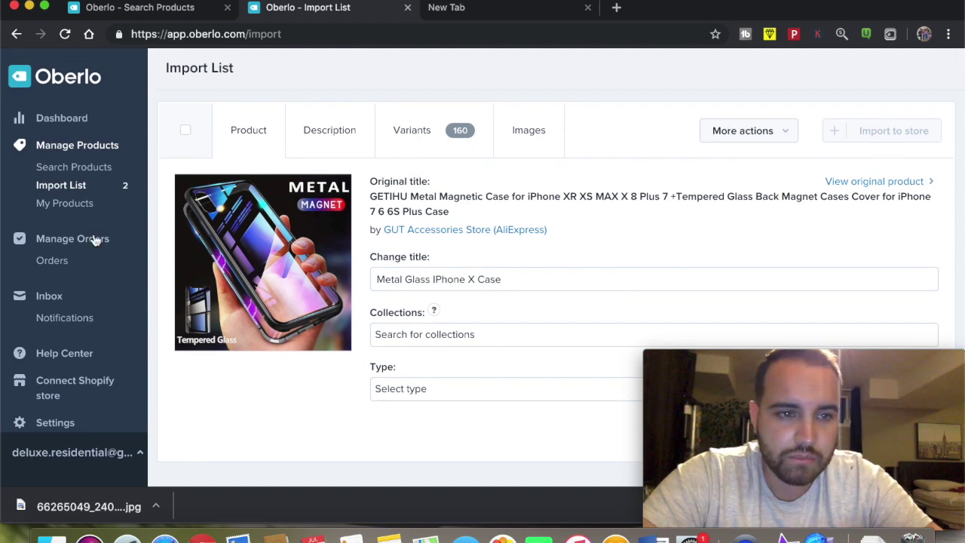
Step: View the My Products and Orders pages, and open the dashboard
{"action": "left_click", "coordinate": [65, 208]}
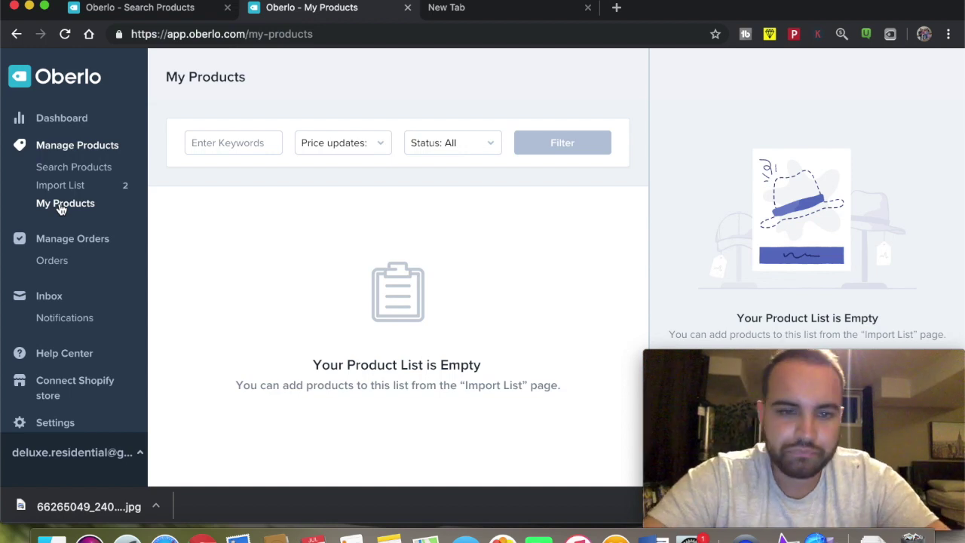
{"action": "left_click", "coordinate": [64, 241]}
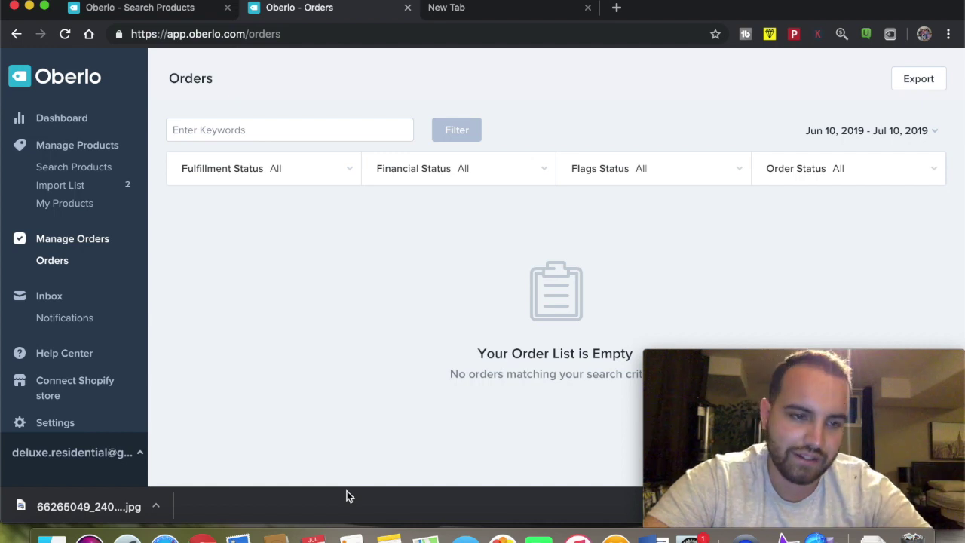
{"action": "left_click", "coordinate": [64, 125]}
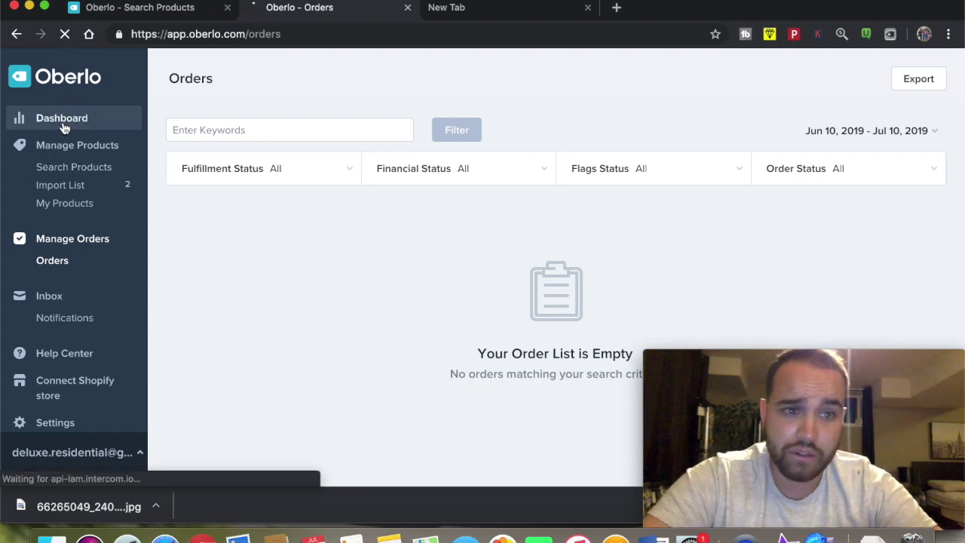